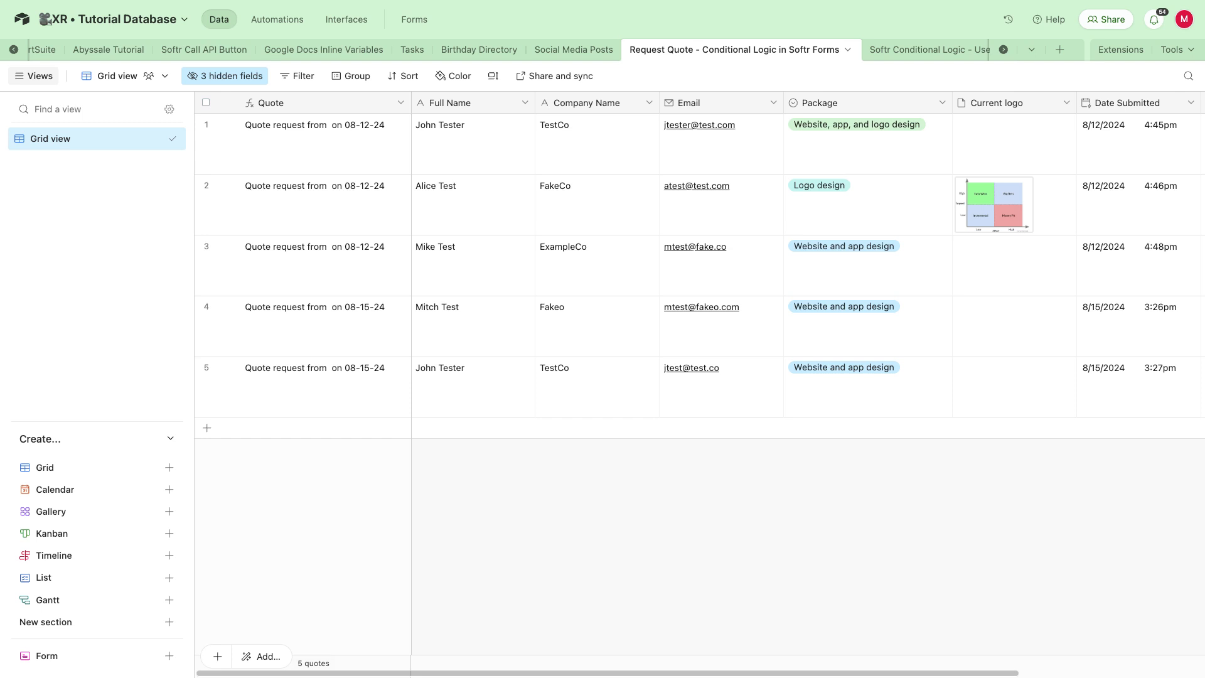
# Switch to the Softr app editor and add a Conditional Form block to the blank page.
pyautogui.hotkey('ctrl', 'Right')
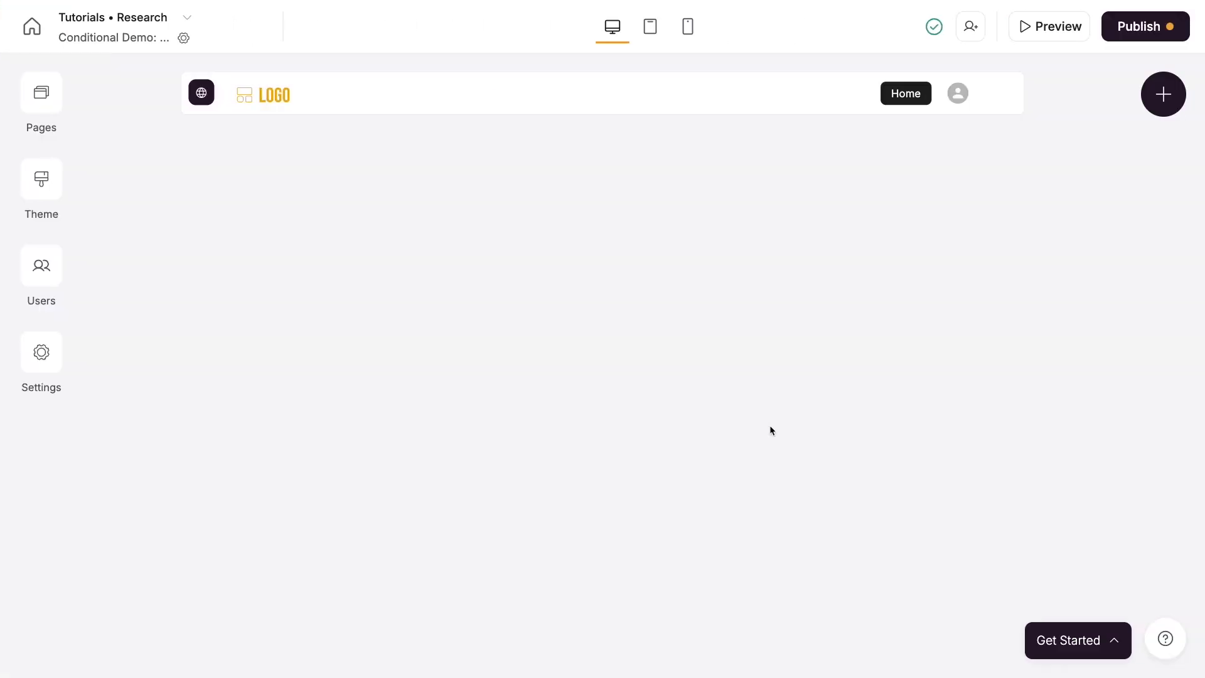
pyautogui.click(602, 114)
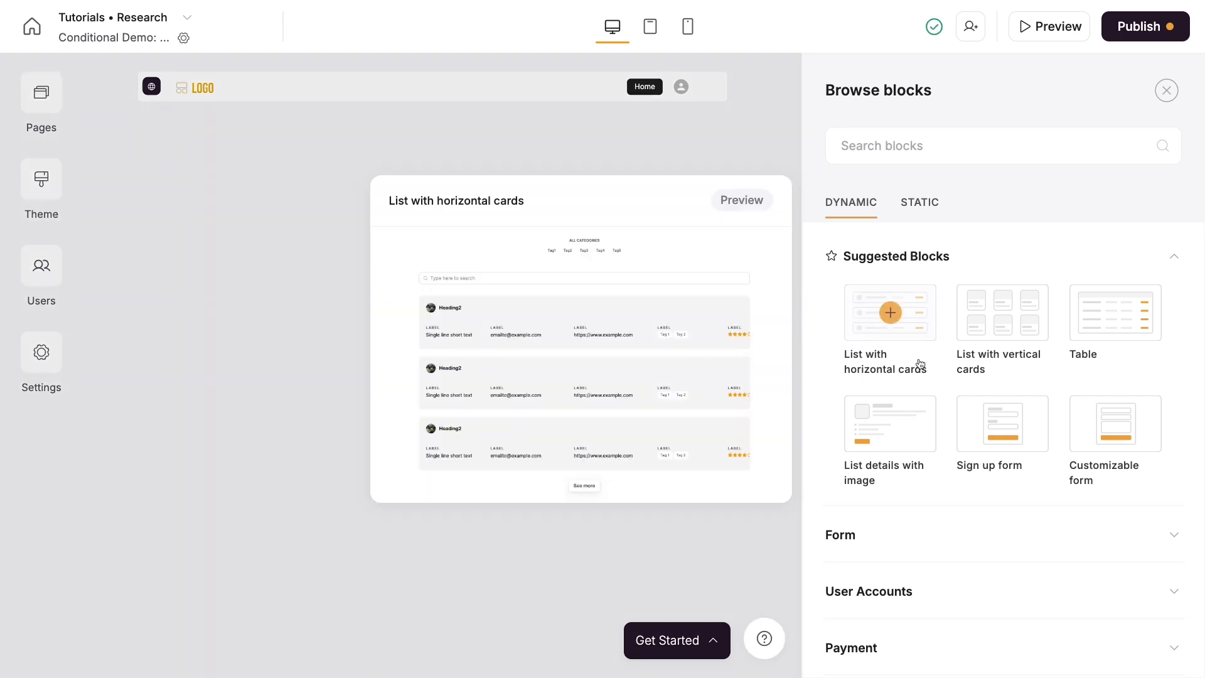
pyautogui.scroll(-3, 915, 415)
pyautogui.click(909, 374)
pyautogui.moveTo(911, 374)
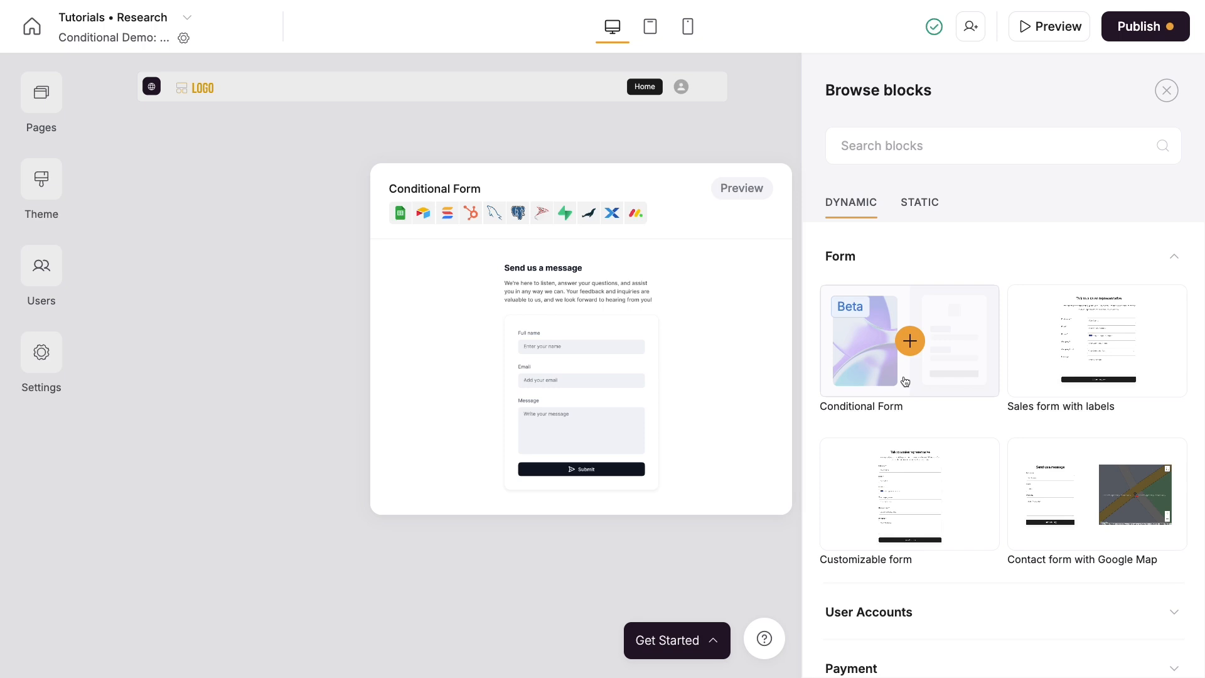
pyautogui.moveTo(895, 491)
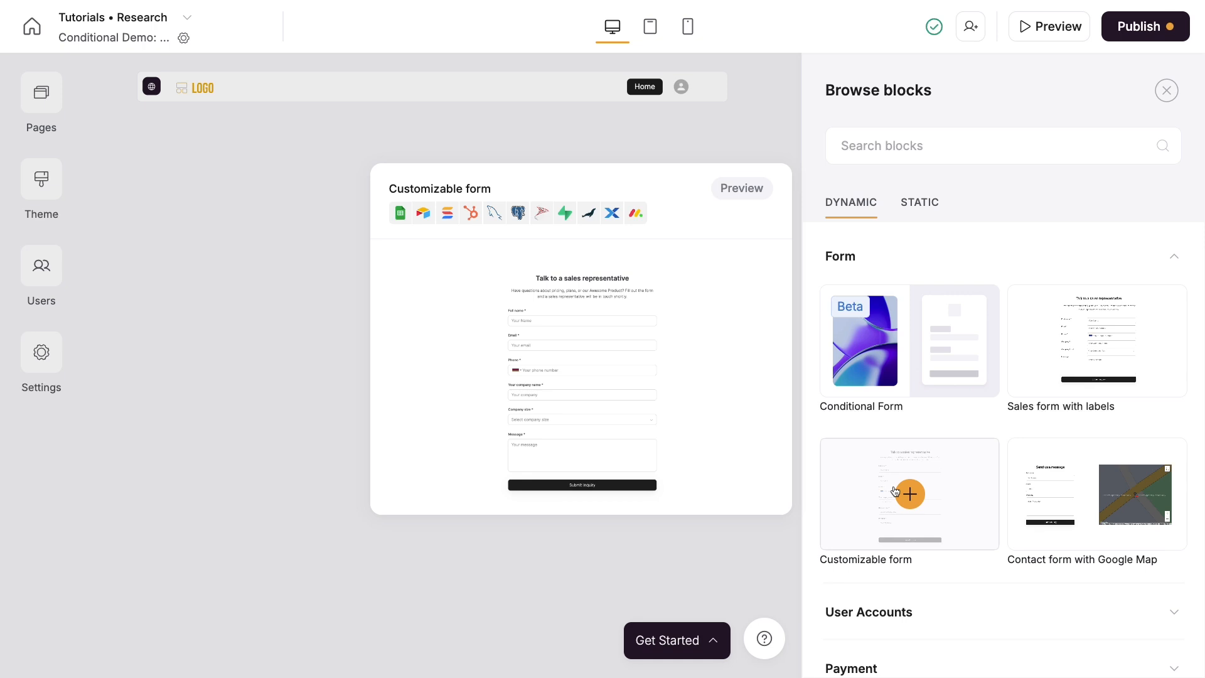
pyautogui.click(923, 368)
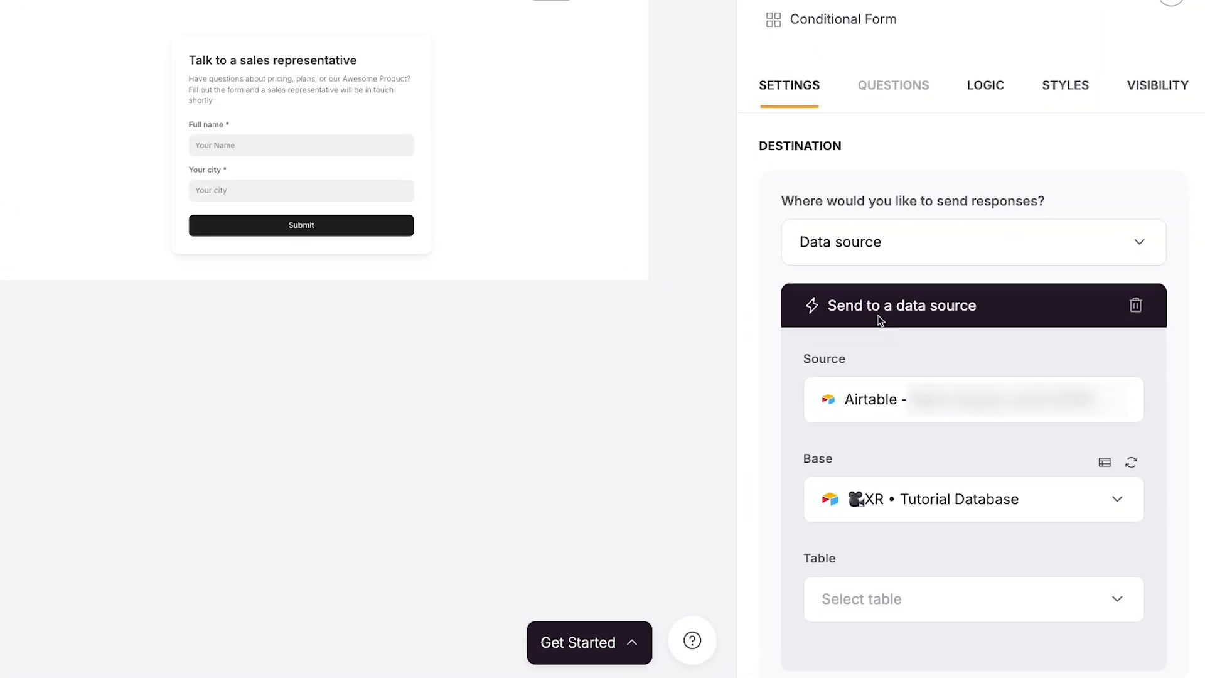
# Set the form's destination table to "Request Quote - Conditional Logic in Softr Forms" and open the form's questions.
pyautogui.scroll(-3, 882, 286)
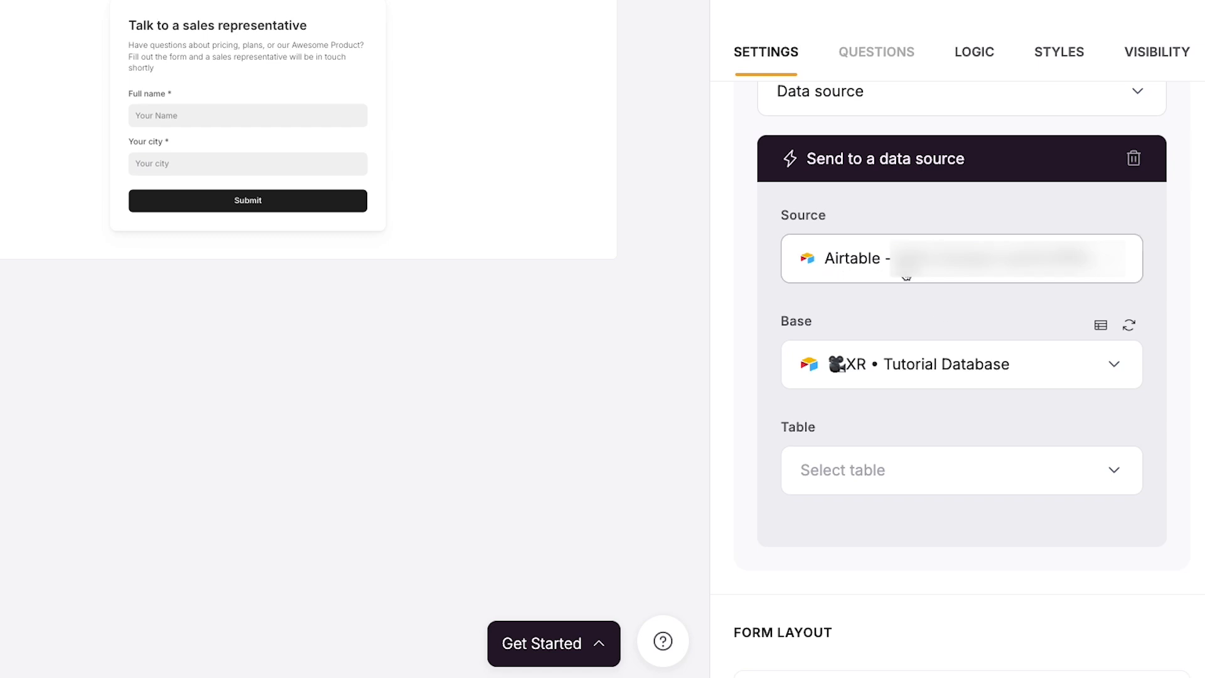
pyautogui.click(920, 473)
pyautogui.write('soft')
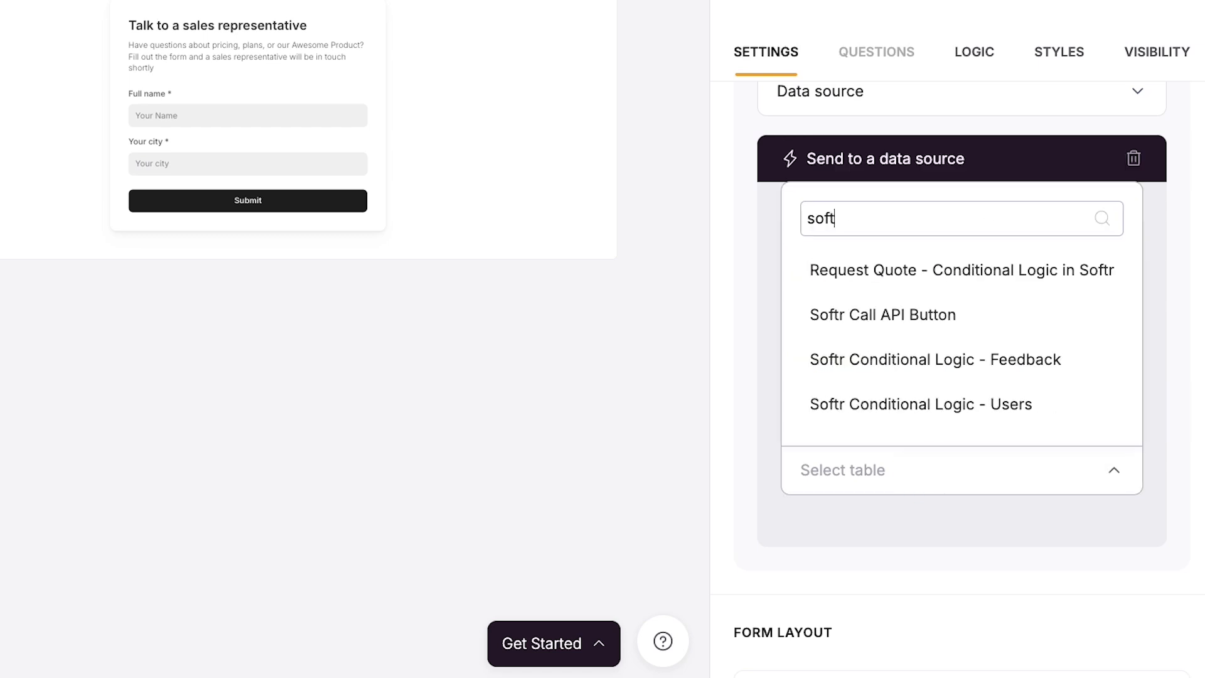
pyautogui.click(932, 271)
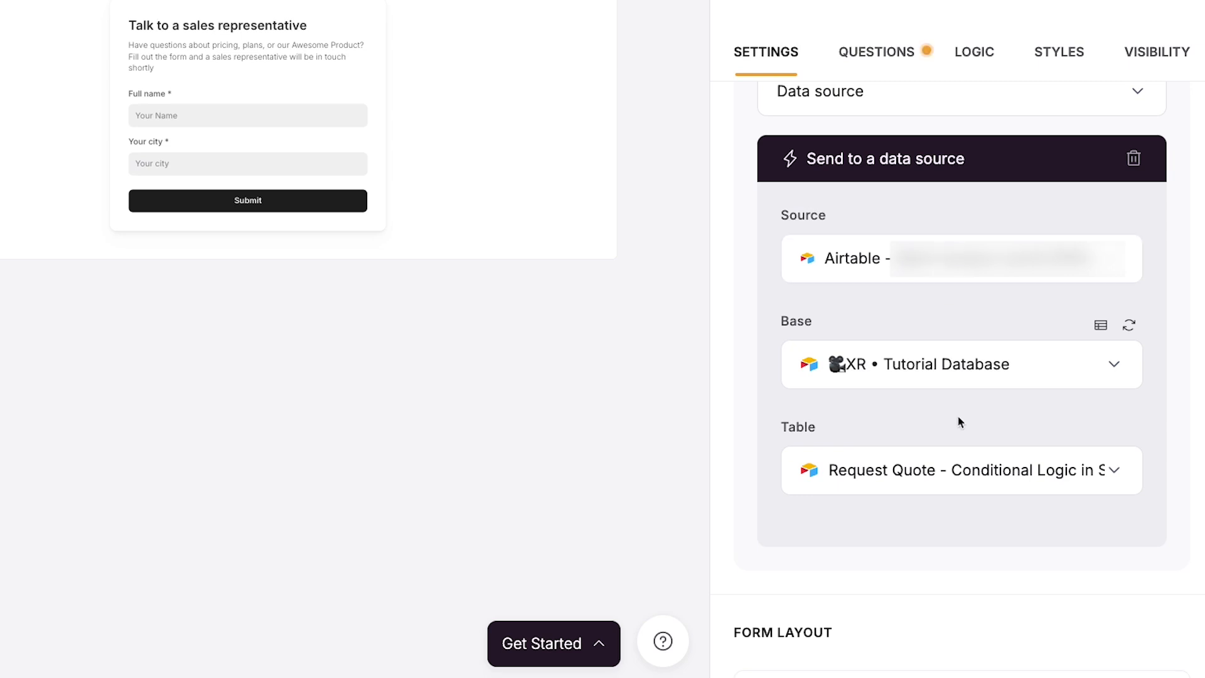
pyautogui.click(897, 67)
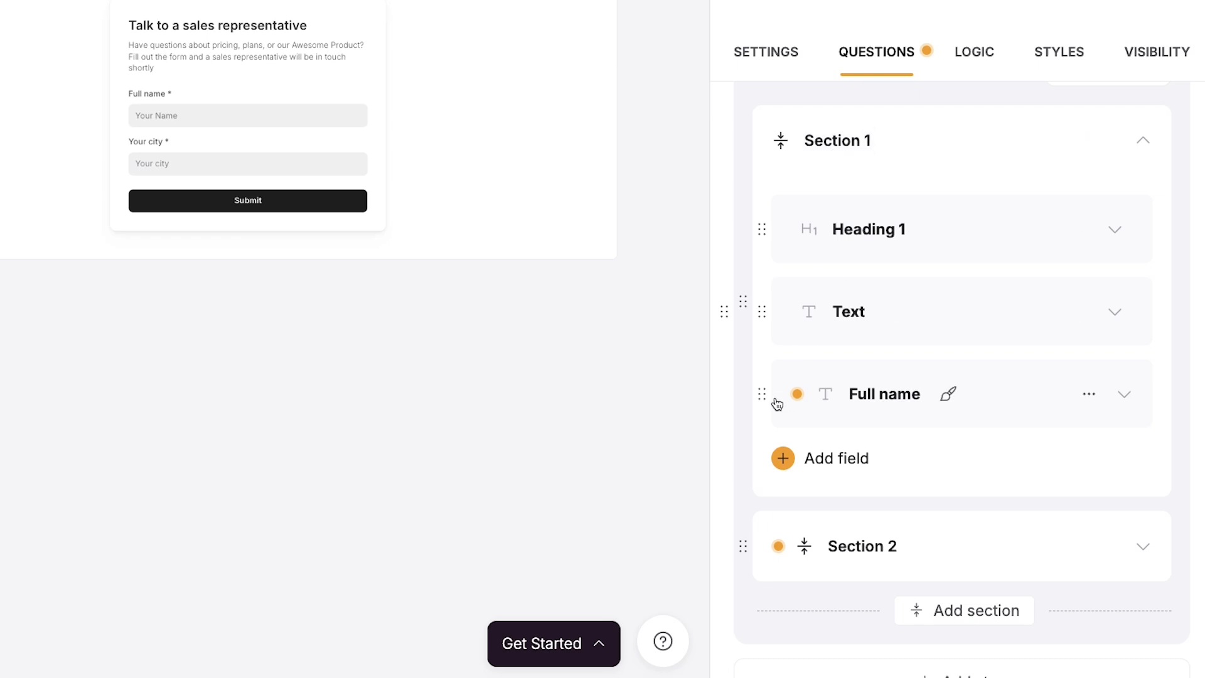
# Add a third section to Step 1 of the form and delete it again.
pyautogui.moveTo(762, 394); pyautogui.dragTo(785, 531)
pyautogui.scroll(-1, 964, 490)
pyautogui.click(971, 568)
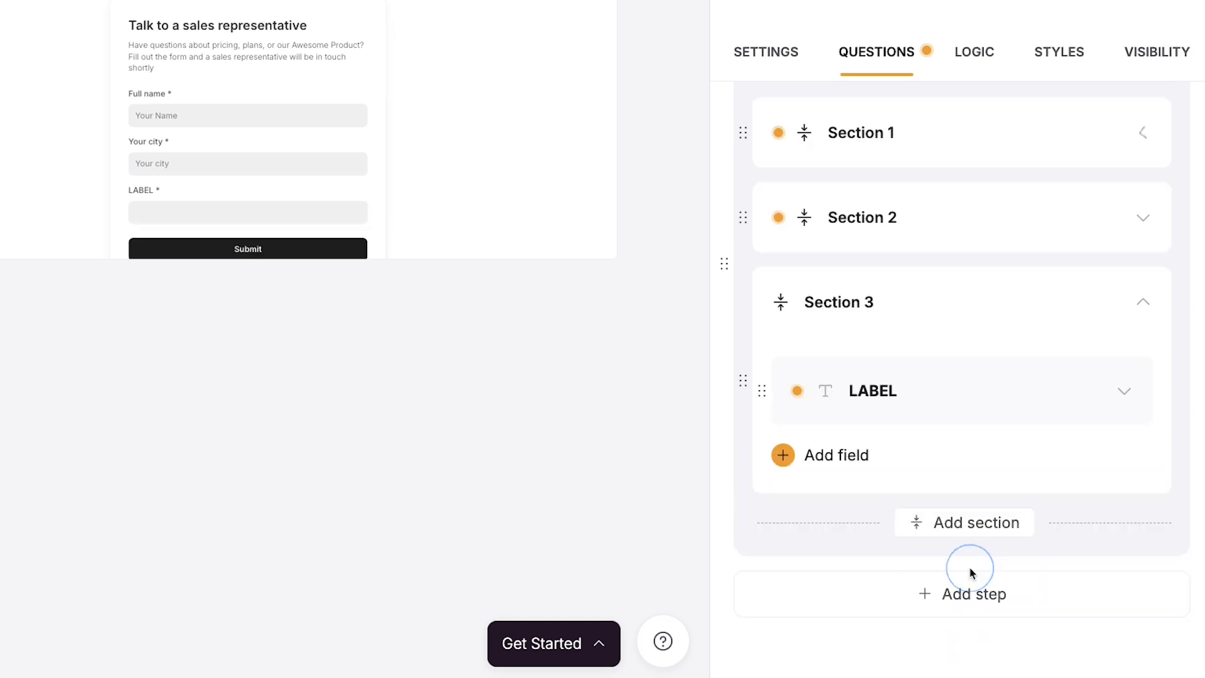
pyautogui.click(1077, 303)
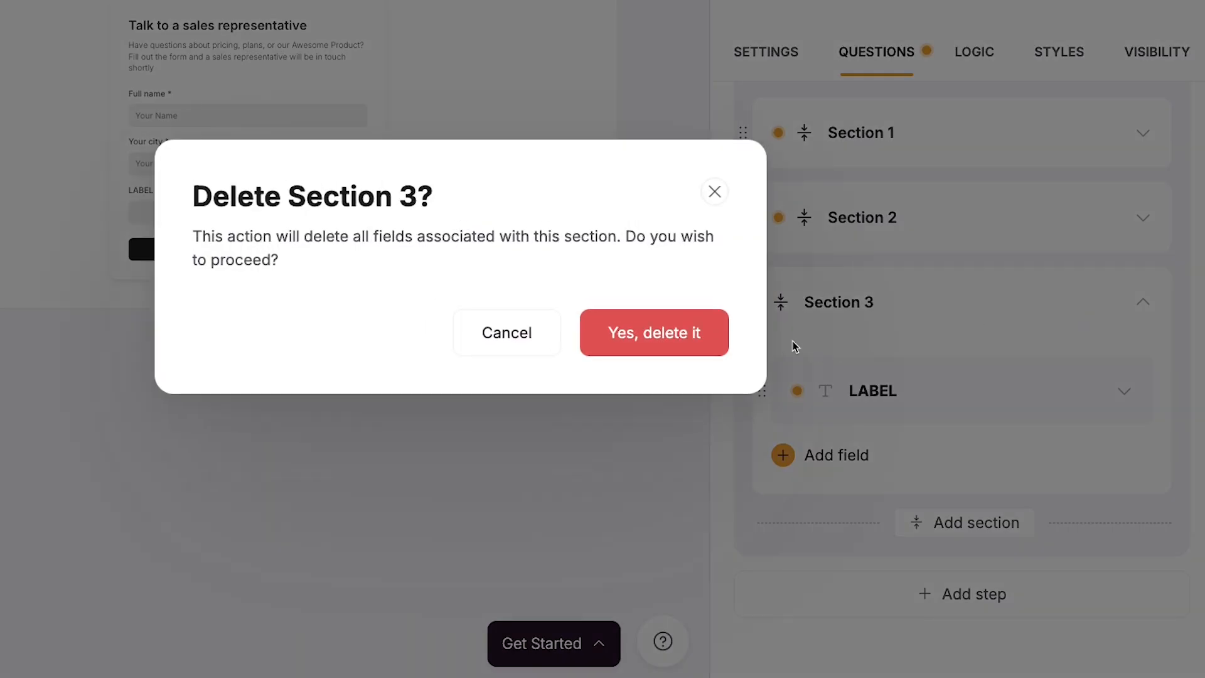
pyautogui.click(720, 332)
# Set the text of Section 1's Heading 1 to "Request a Quote".
pyautogui.scroll(2, 975, 396)
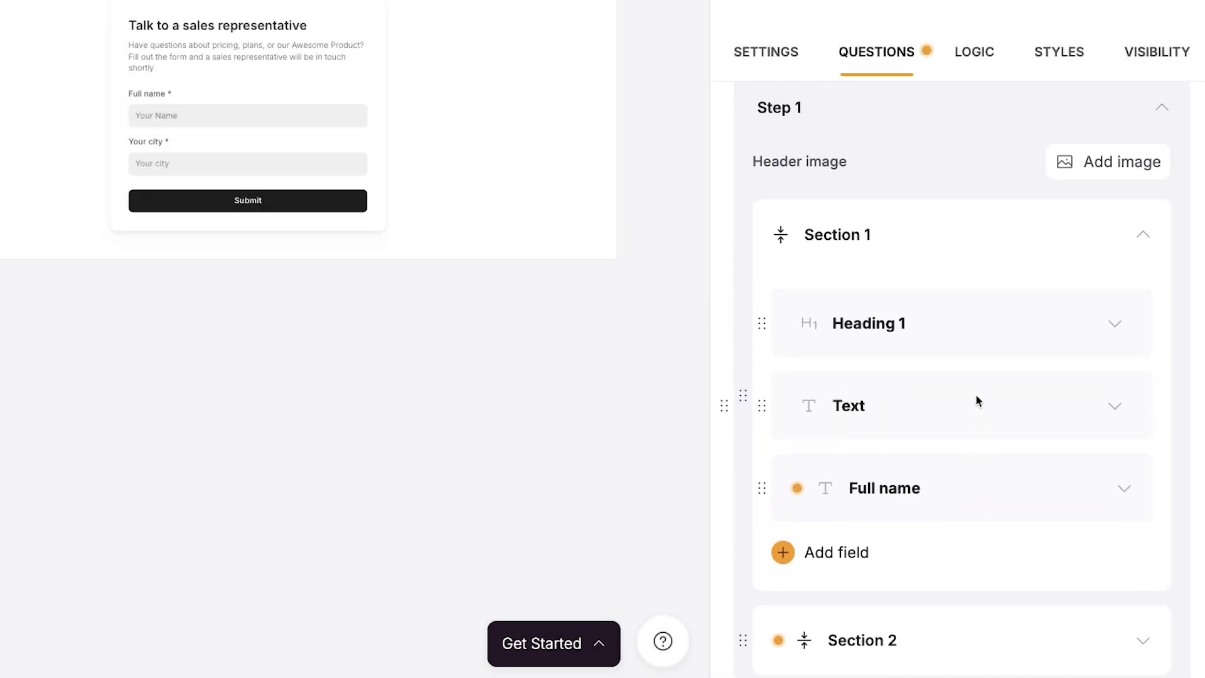
pyautogui.scroll(-1, 975, 395)
pyautogui.click(947, 336)
pyautogui.click(953, 368)
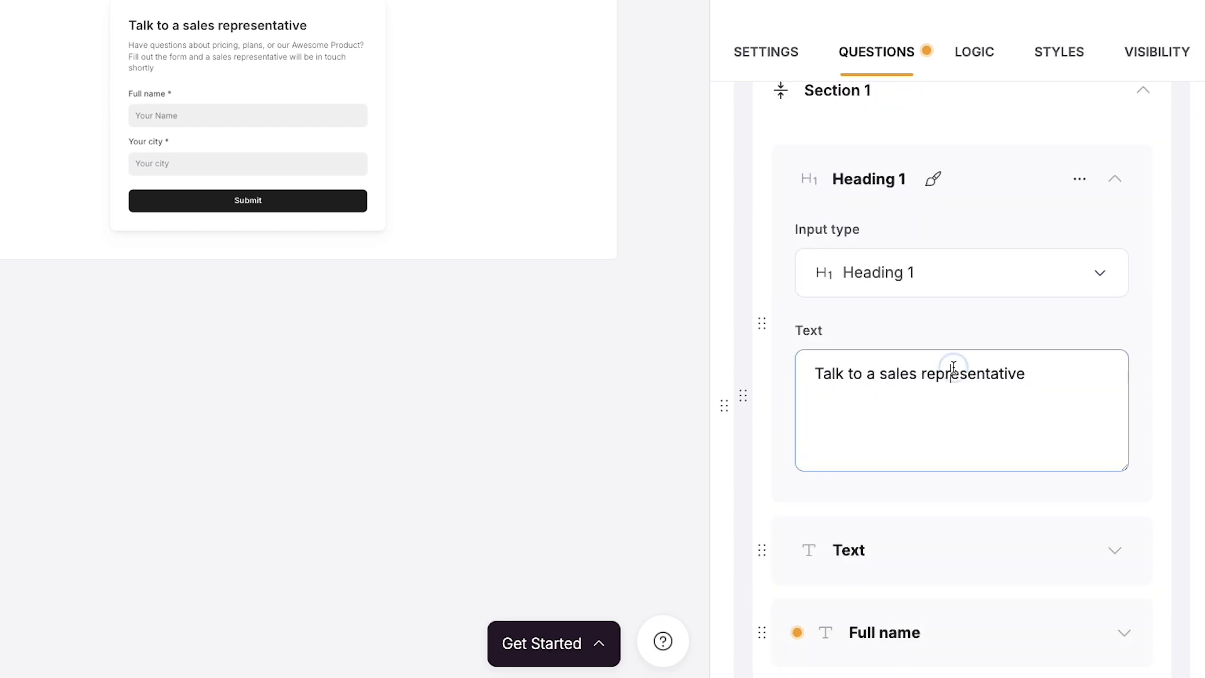
pyautogui.hotkey('ctrl', 'a')
pyautogui.write('Request a Quote')
# Set the intro text to "Fill out the form below to request a quote for services. Once we receive your request, we'll contact you shortly with an estimate.".
pyautogui.scroll(-3, 952, 366)
pyautogui.click(958, 356)
pyautogui.click(966, 424)
pyautogui.hotkey('ctrl', 'a')
pyautogui.write('Fill out the form below to request a quote for services. Once we receive your request, we’ll contact you shortly with an estimate.')
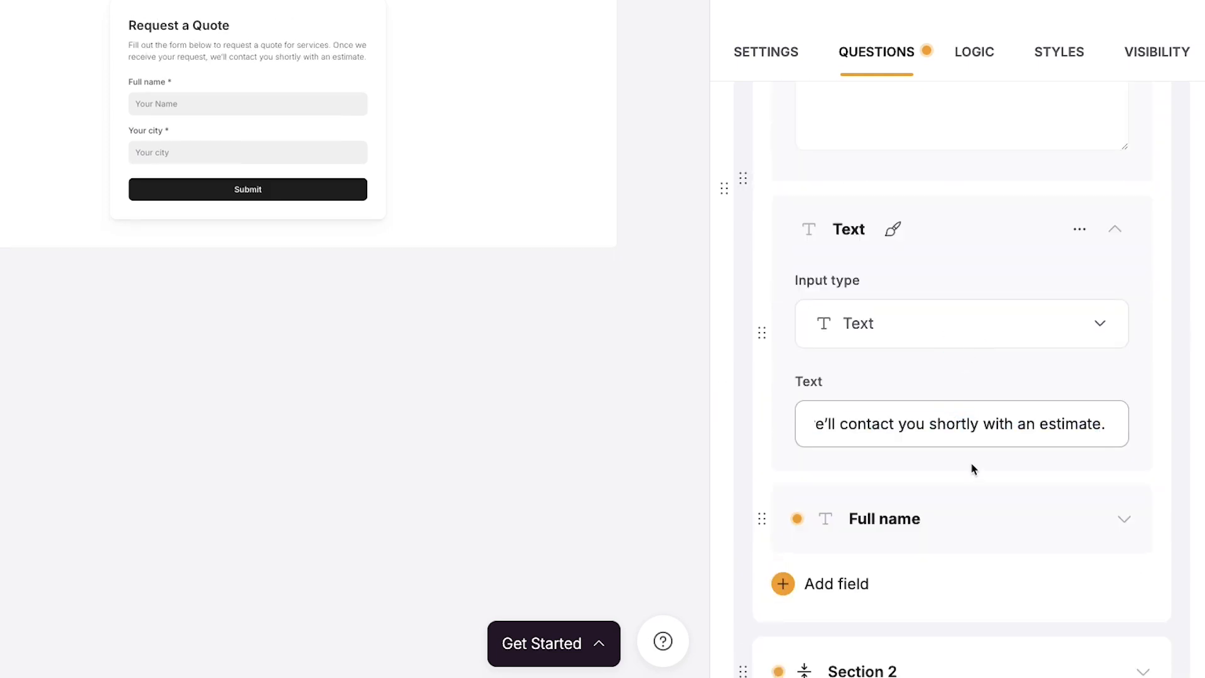
pyautogui.click(974, 471)
# Map the form's Full name question to the Full Name field of the destination table.
pyautogui.scroll(-2, 971, 471)
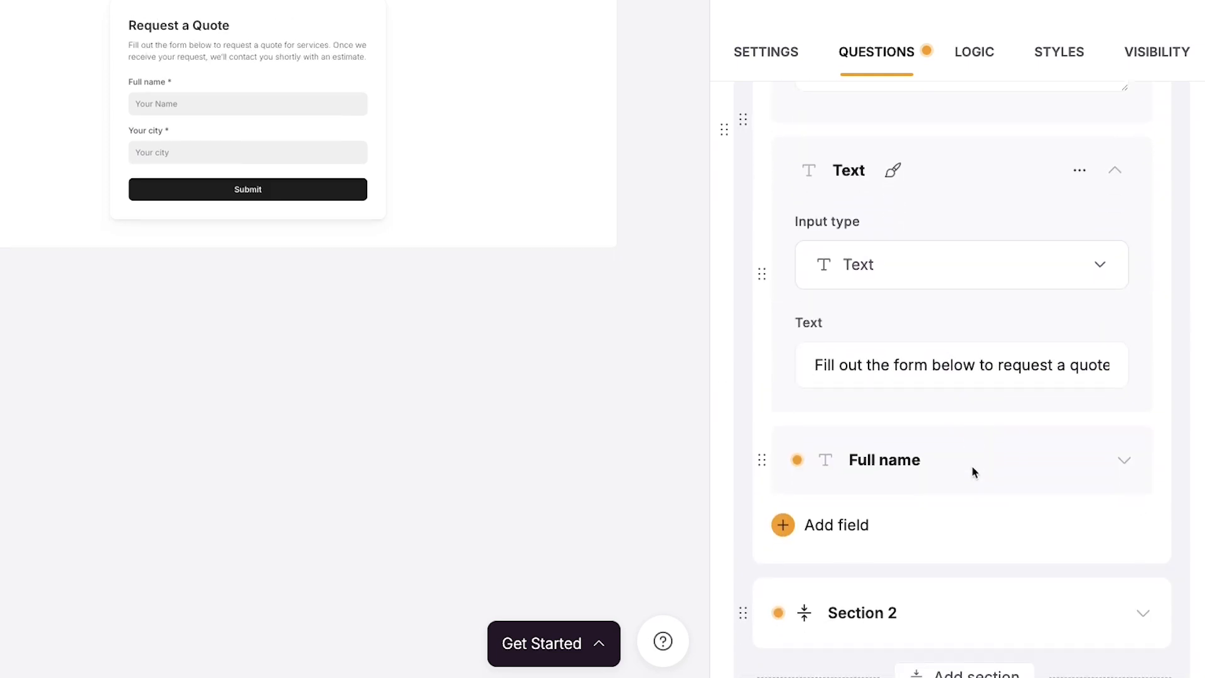
pyautogui.click(1030, 449)
pyautogui.click(1017, 419)
pyautogui.click(872, 609)
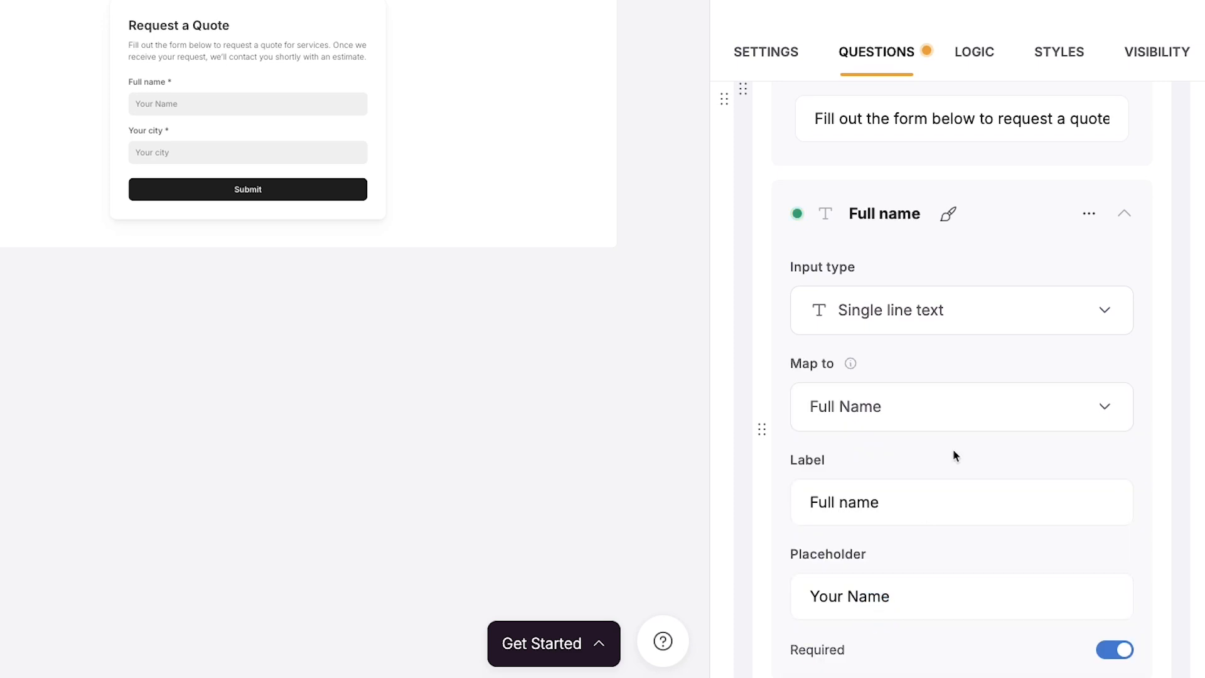
pyautogui.scroll(-2, 955, 451)
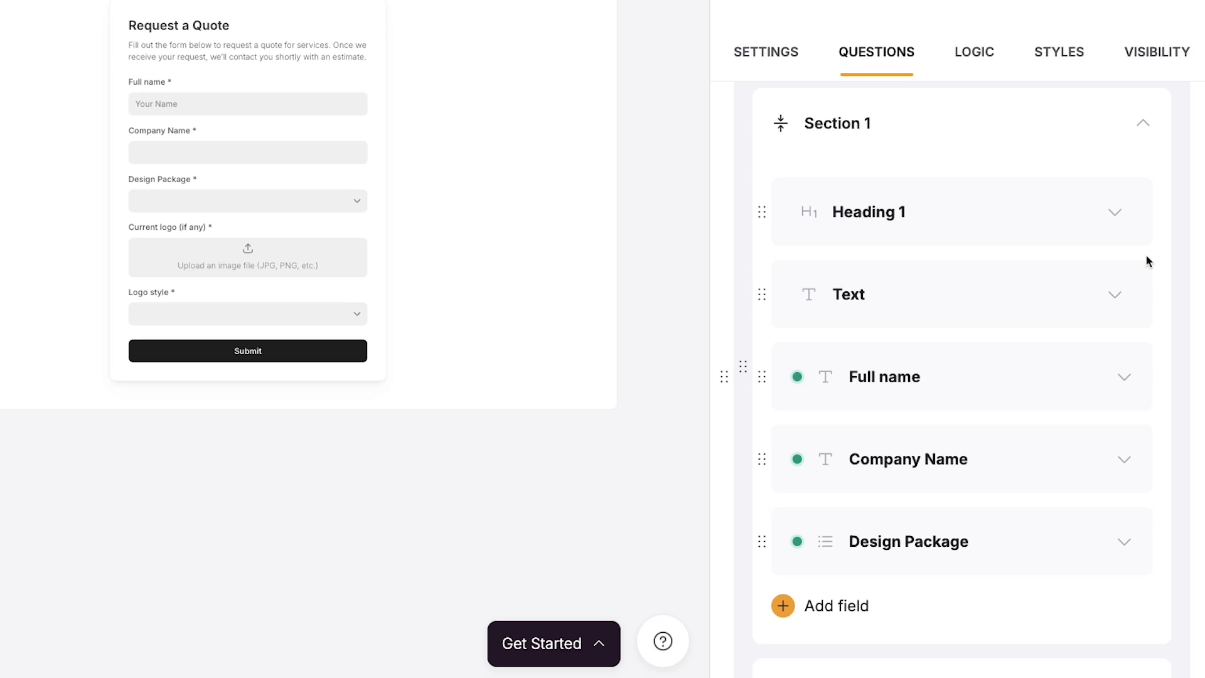
# Collapse Section 1 and expand Section 2 to review the questions it contains.
pyautogui.click(1144, 122)
pyautogui.click(1147, 354)
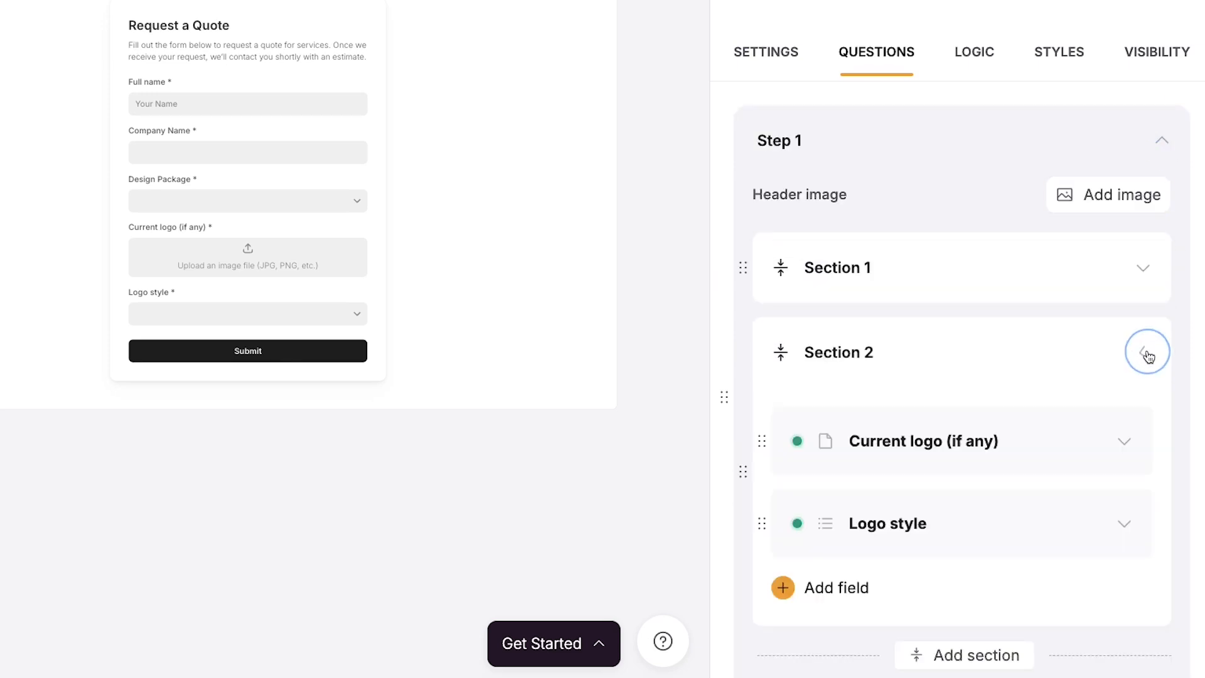
pyautogui.scroll(-1, 1147, 356)
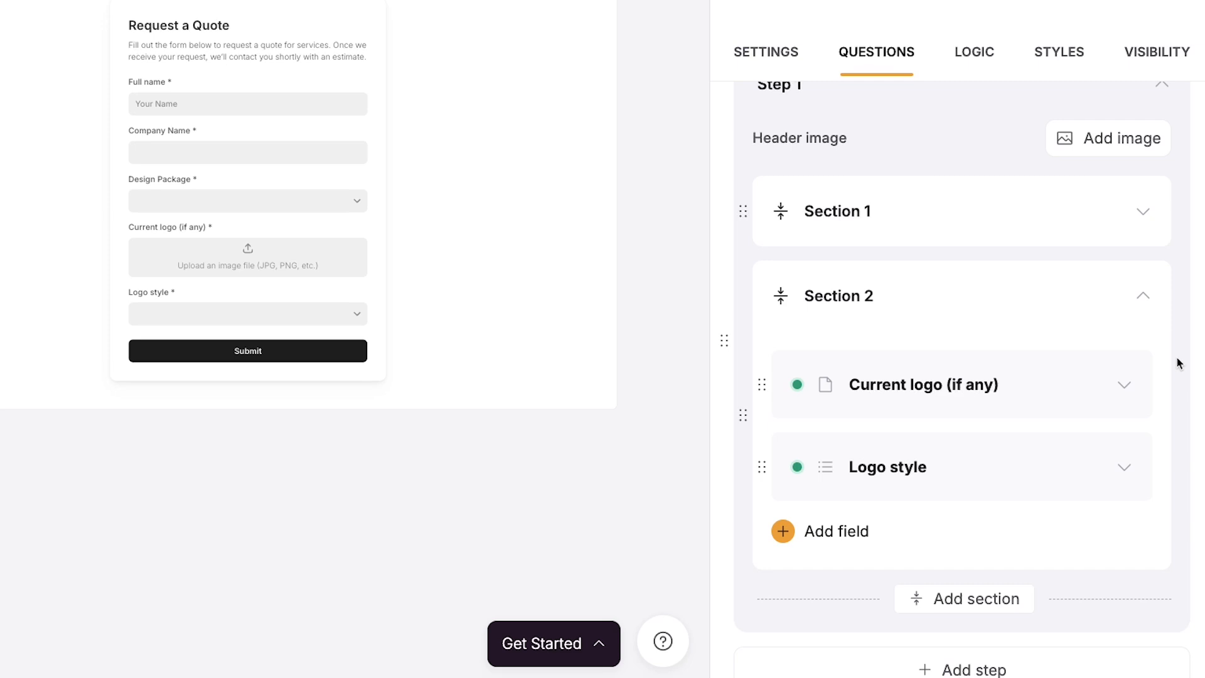
# Open the form's logic and check the visibility setting of Section 1.
pyautogui.click(977, 52)
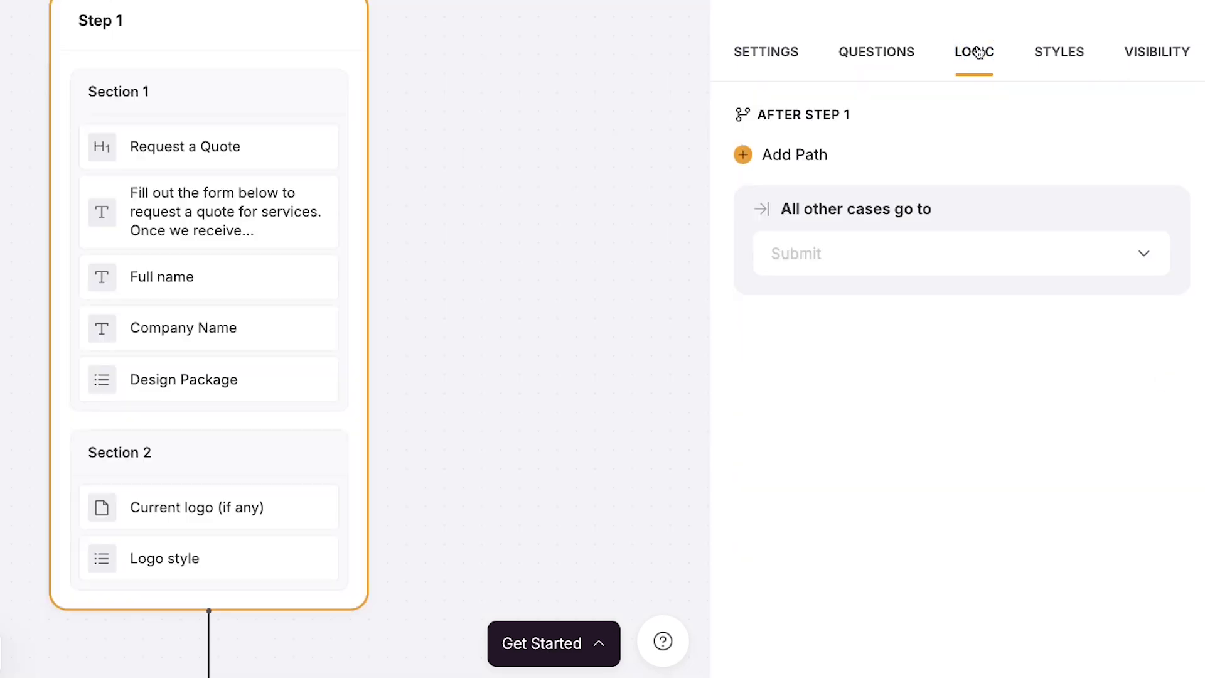
pyautogui.click(274, 89)
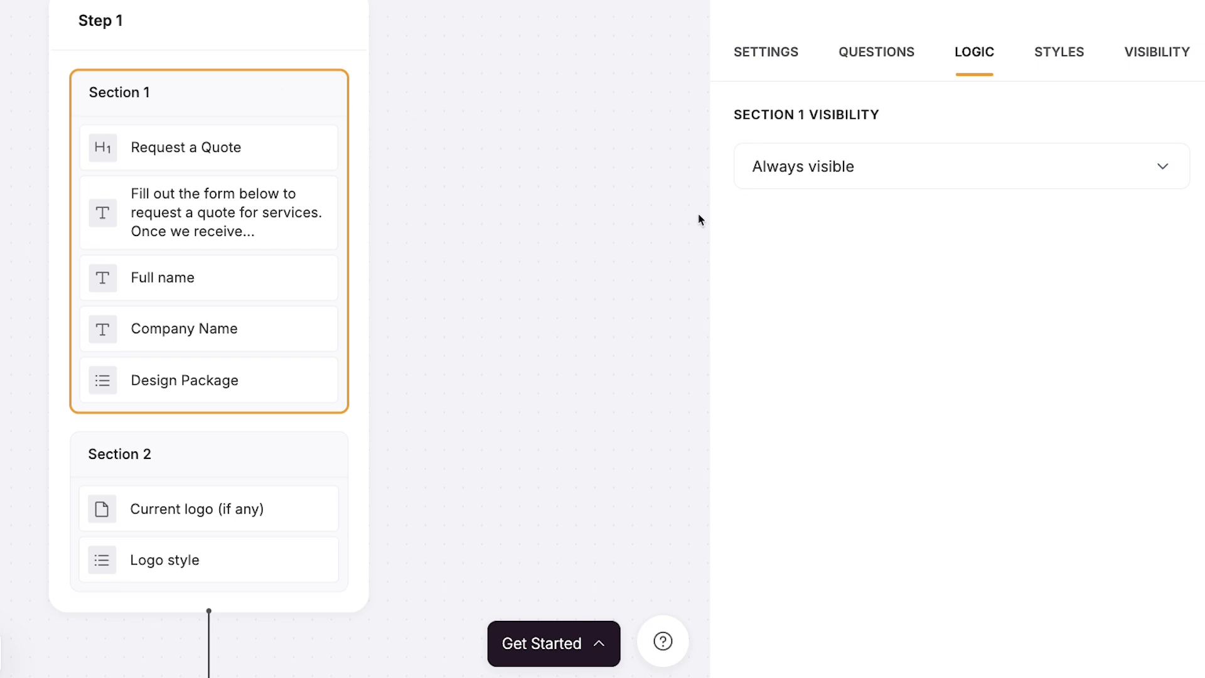
pyautogui.click(840, 181)
pyautogui.click(839, 182)
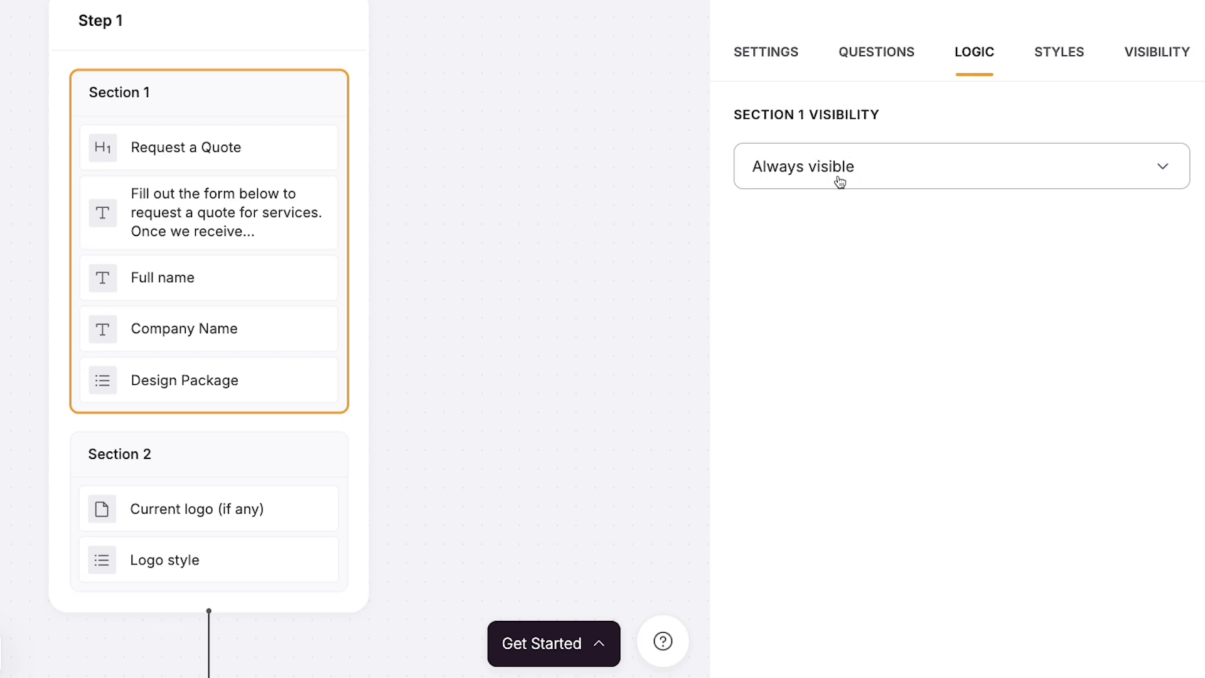
# Set Section 2's visibility to "Only visible when..." and add a blank condition to it.
pyautogui.click(285, 462)
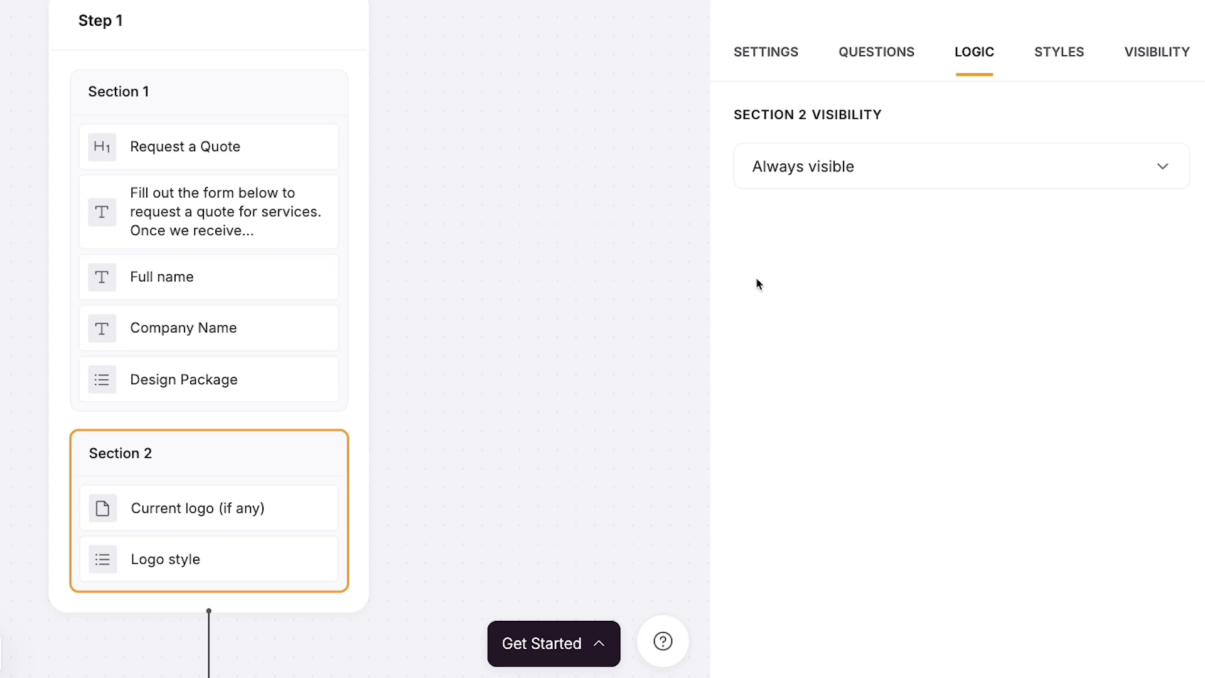
pyautogui.click(867, 178)
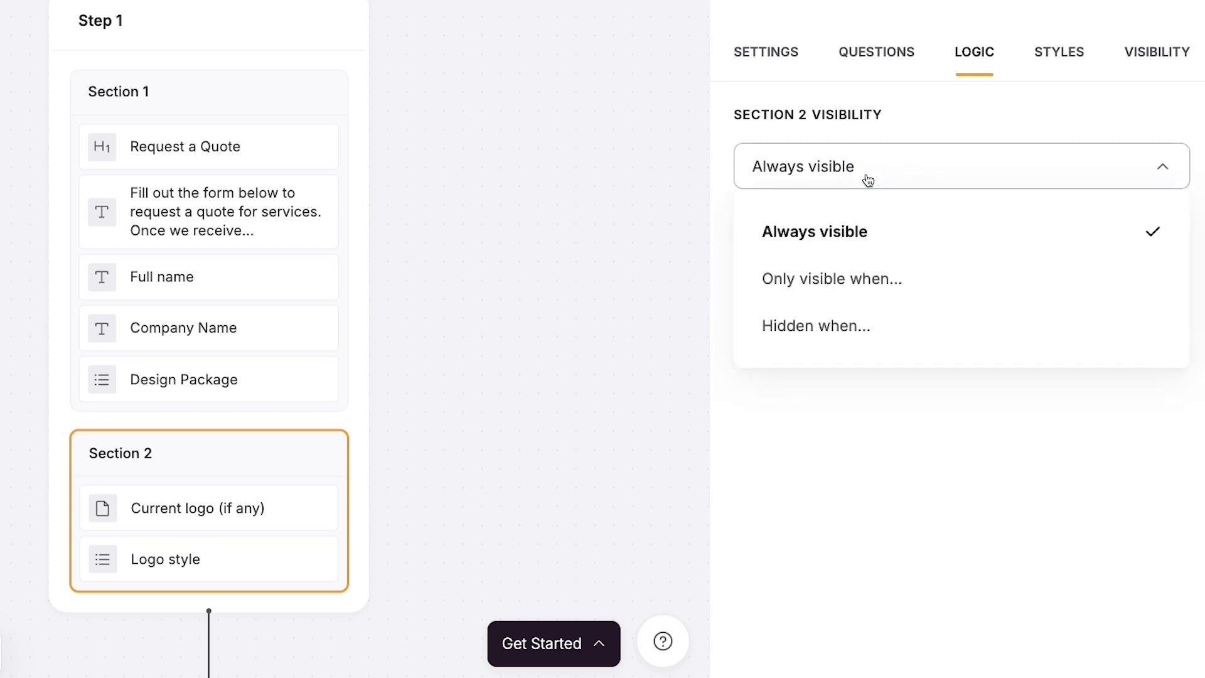
pyautogui.click(867, 272)
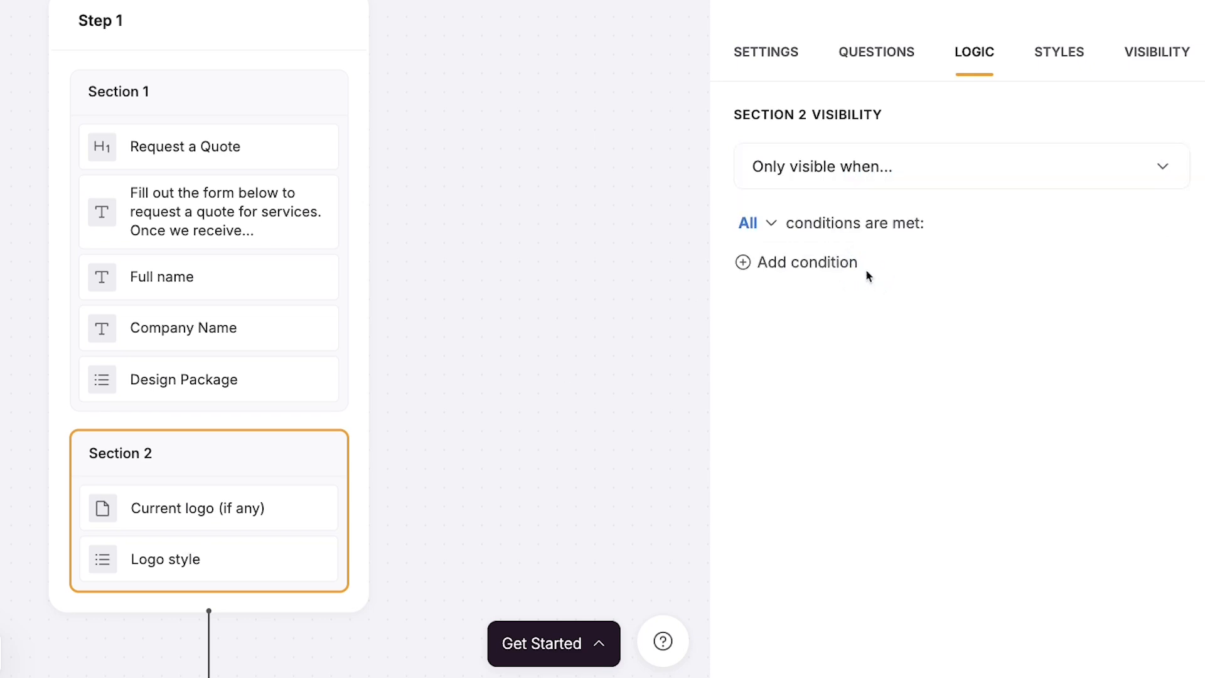
pyautogui.click(845, 267)
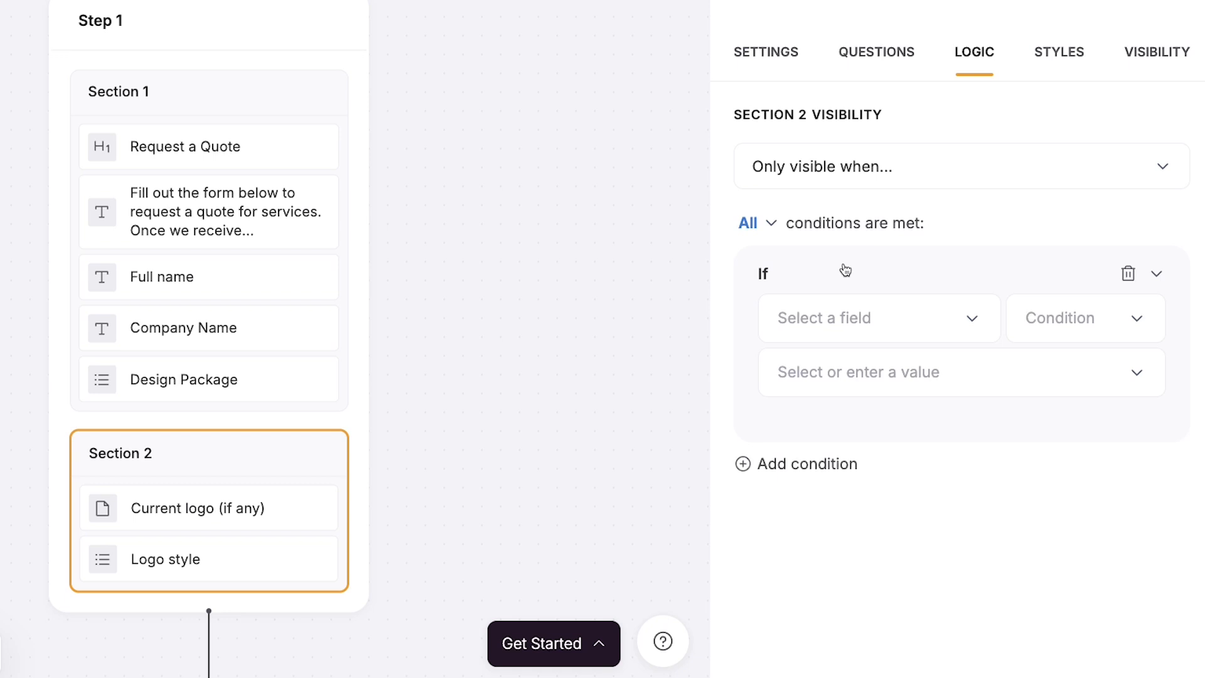
# Browse the form answer and logged-in user fields, and choose the Design Package form answer for Section 2's condition.
pyautogui.click(900, 329)
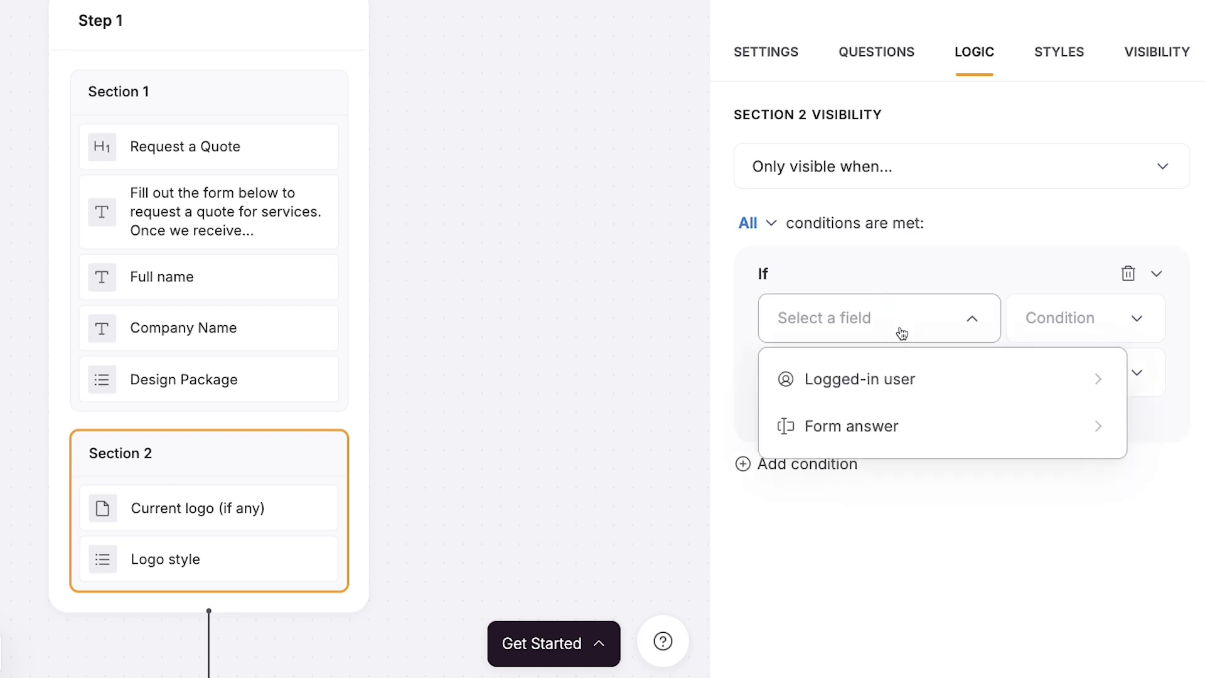
pyautogui.click(889, 430)
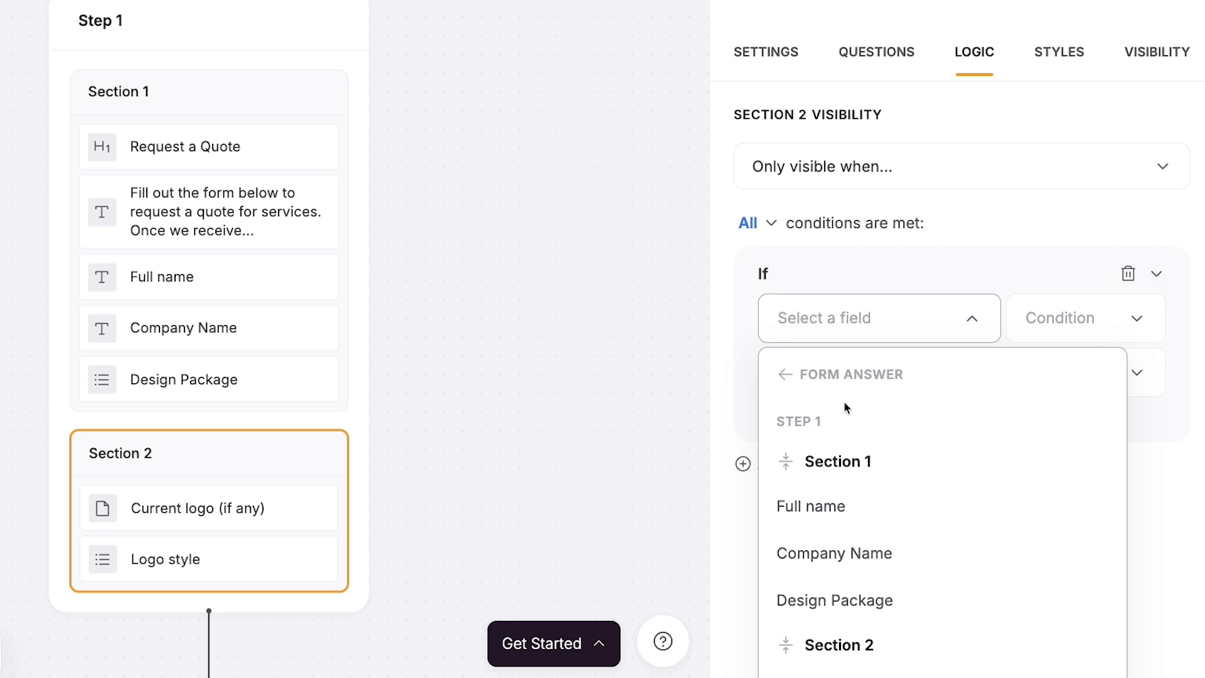
pyautogui.click(789, 375)
pyautogui.click(865, 390)
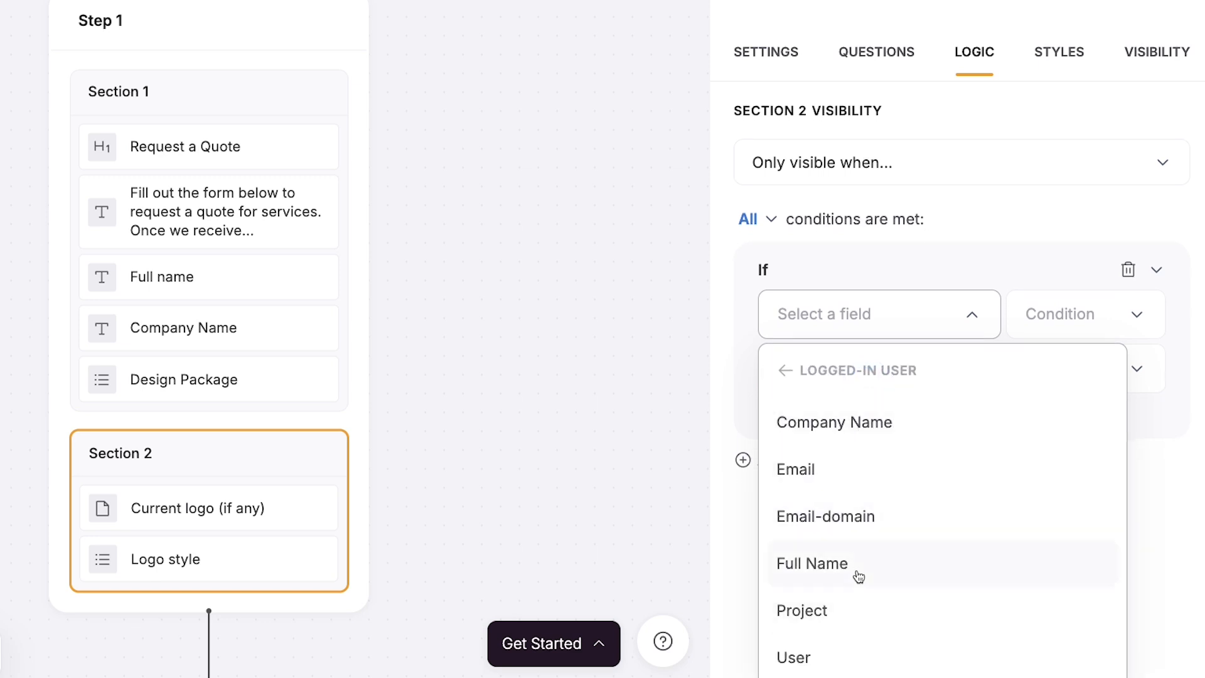
pyautogui.click(787, 375)
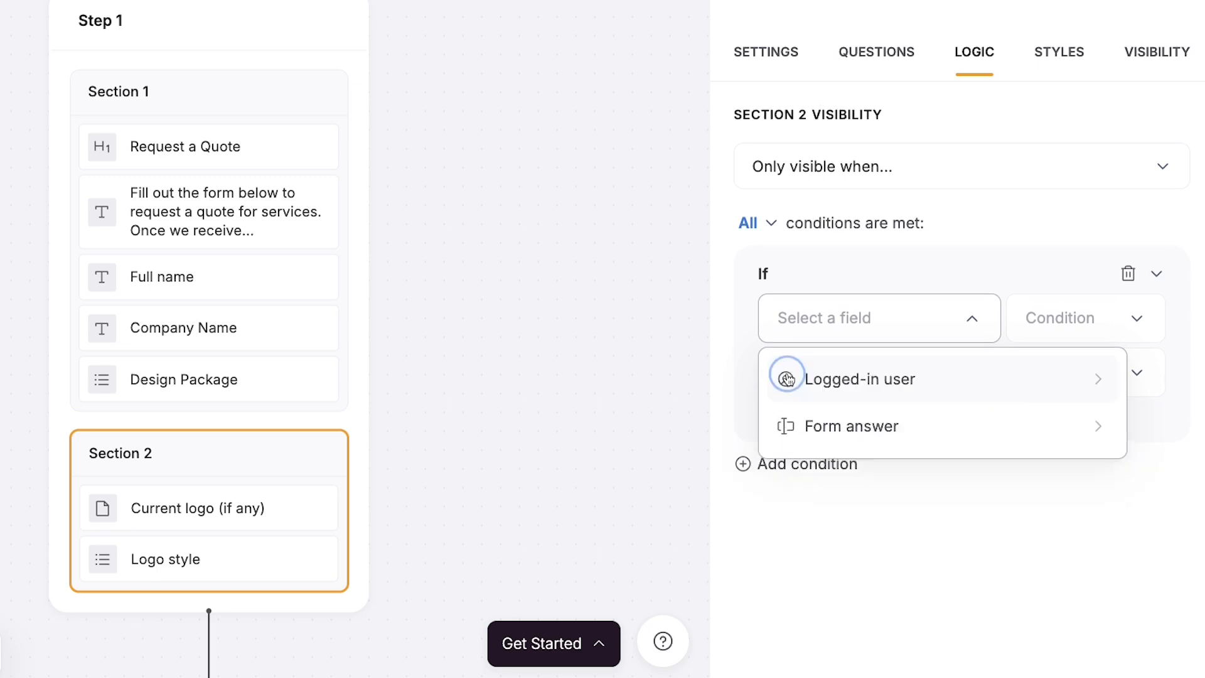
pyautogui.click(865, 431)
pyautogui.click(855, 595)
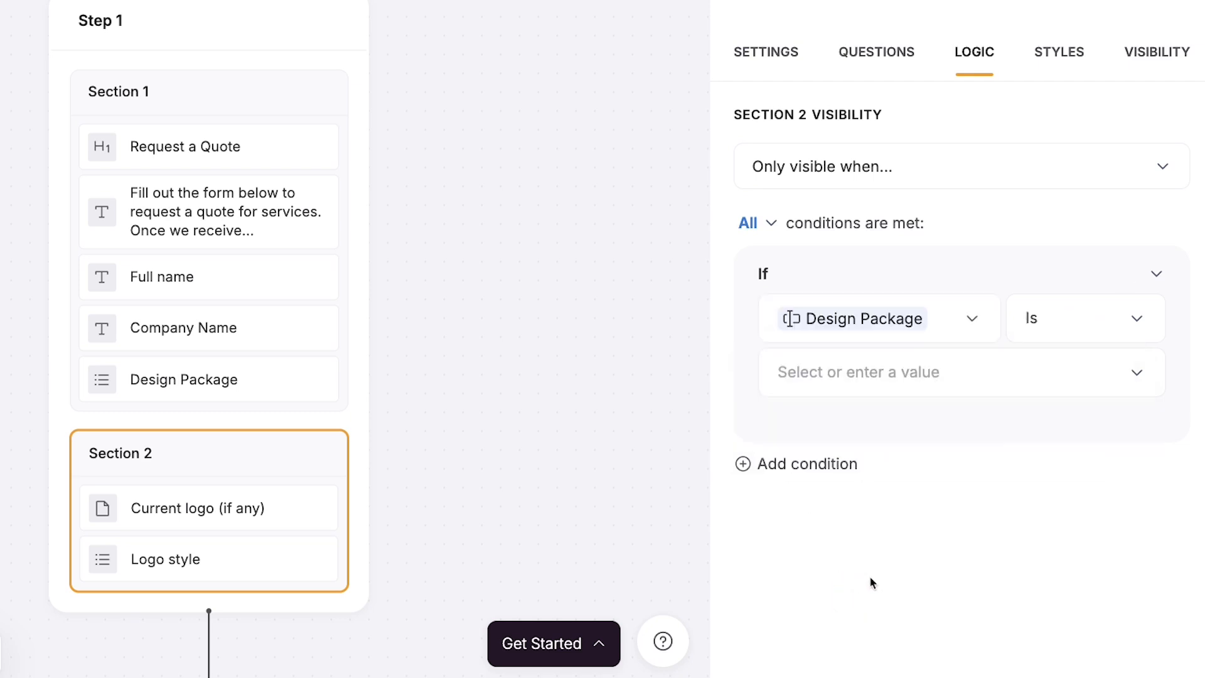
# Set the Design Package condition to Contains with the custom value "logo".
pyautogui.click(1045, 327)
pyautogui.click(1067, 474)
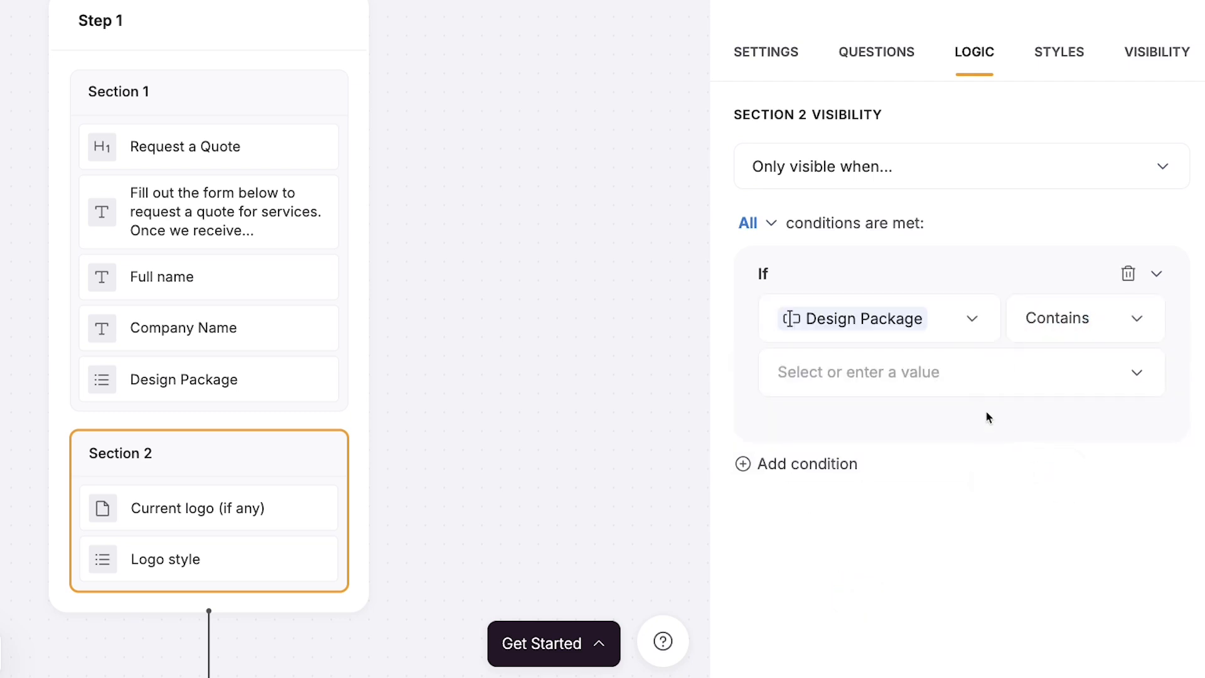
pyautogui.click(952, 382)
pyautogui.click(882, 593)
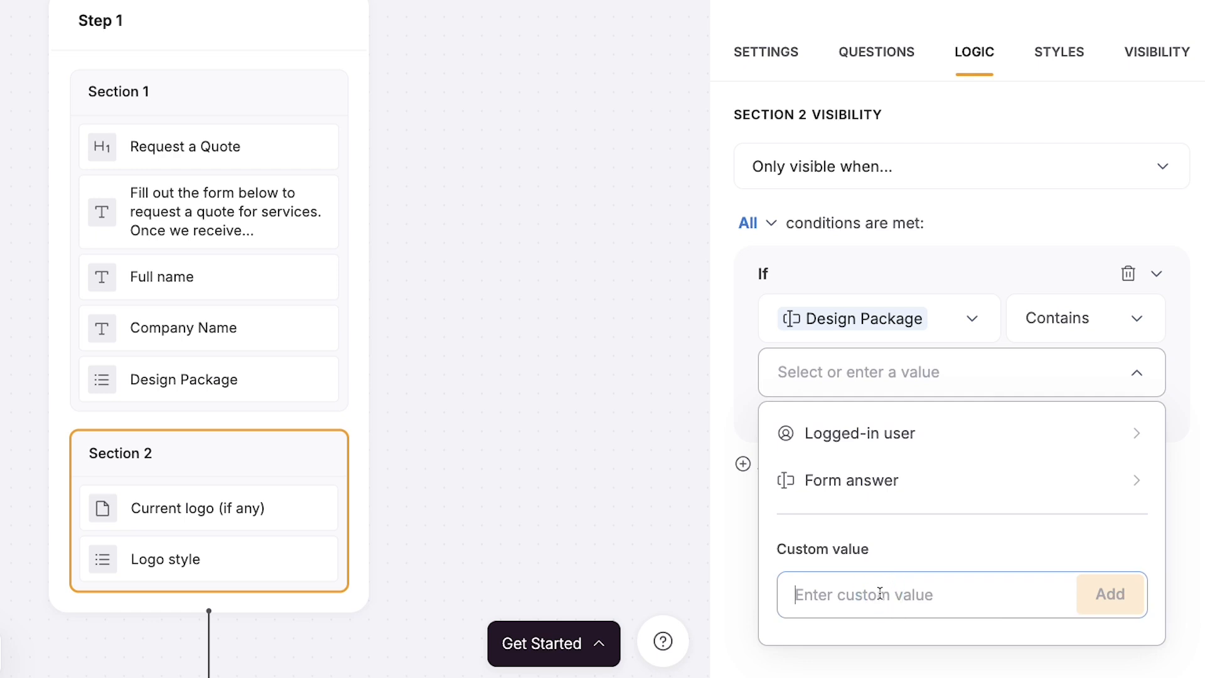
pyautogui.write('logo')
pyautogui.click(1103, 610)
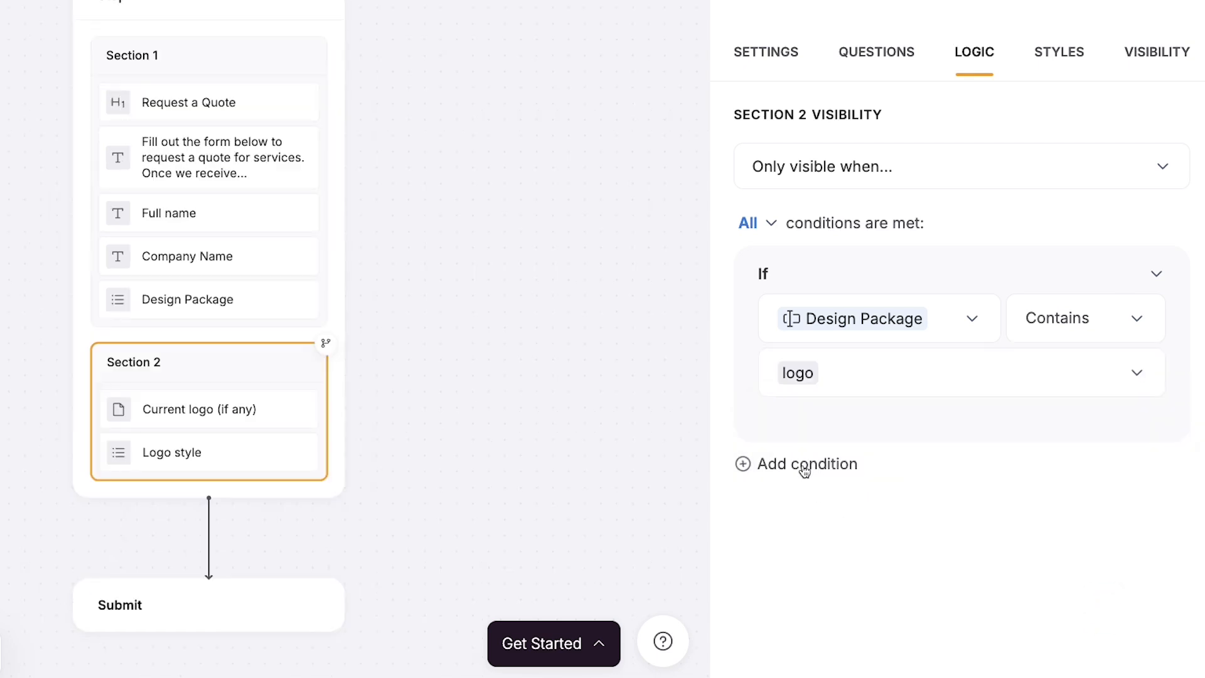
# Check the Any and All matching options for Section 2's visibility conditions.
pyautogui.click(770, 224)
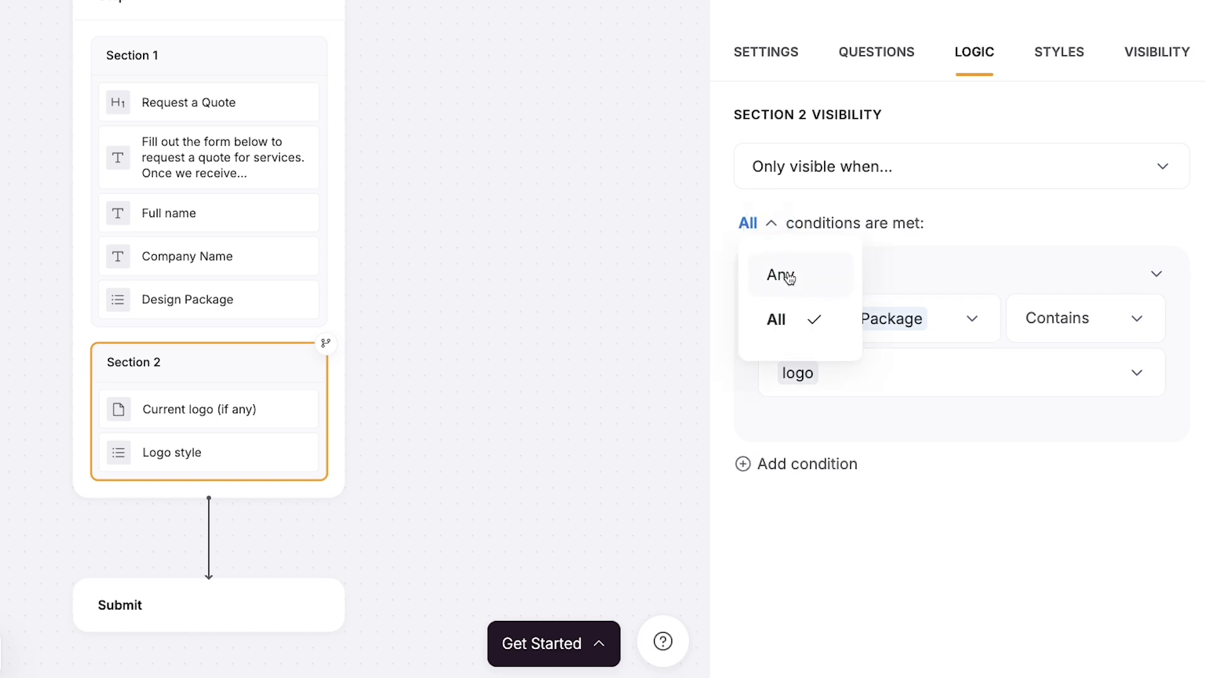
pyautogui.click(902, 261)
pyautogui.click(902, 263)
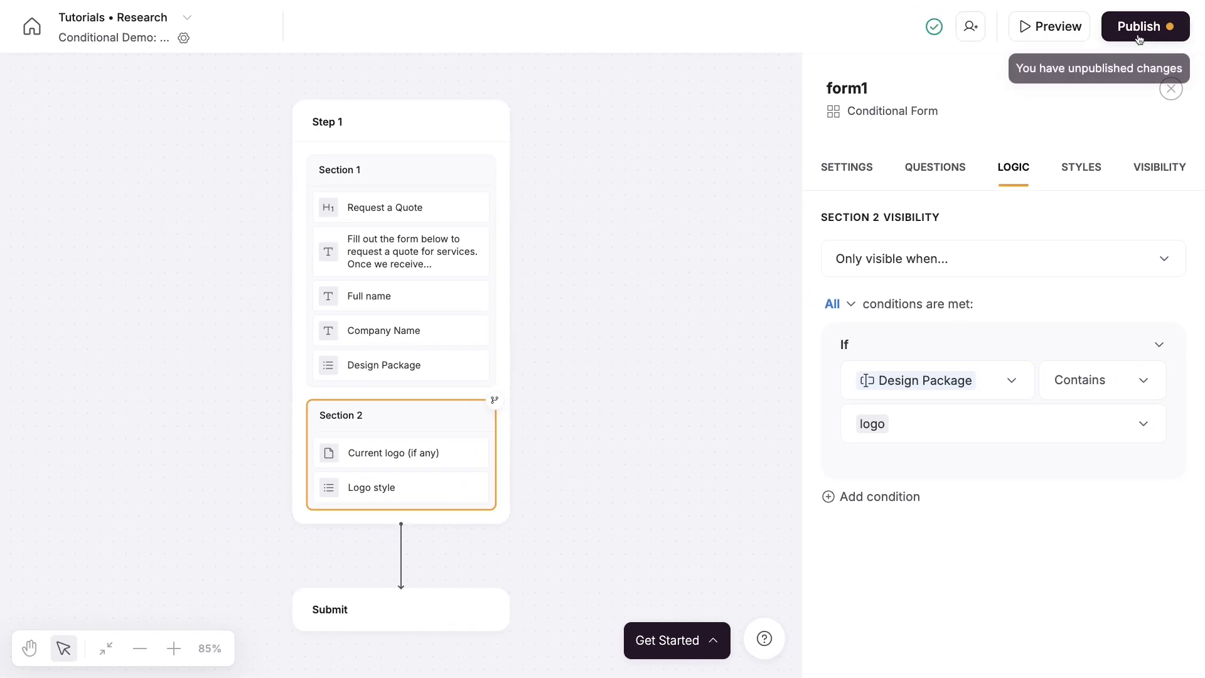
# Publish the app and test the live quote form's Design Package field with Logo design and another option.
pyautogui.click(1139, 39)
pyautogui.click(1065, 295)
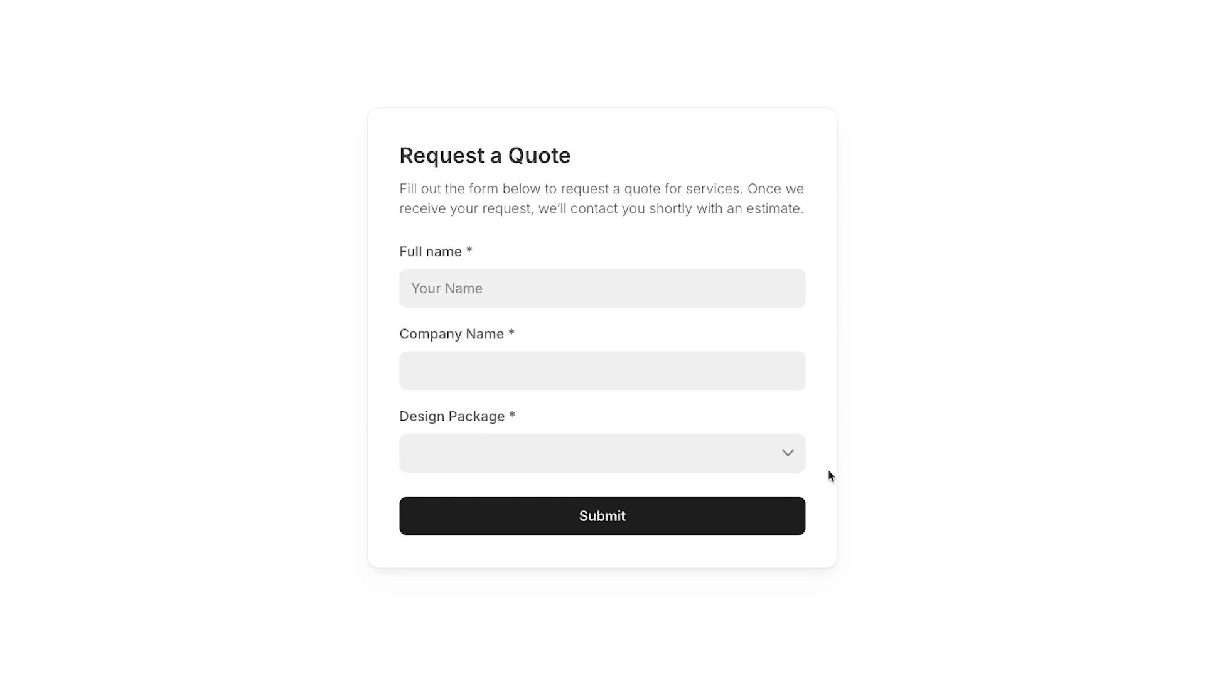
pyautogui.click(772, 455)
pyautogui.click(677, 513)
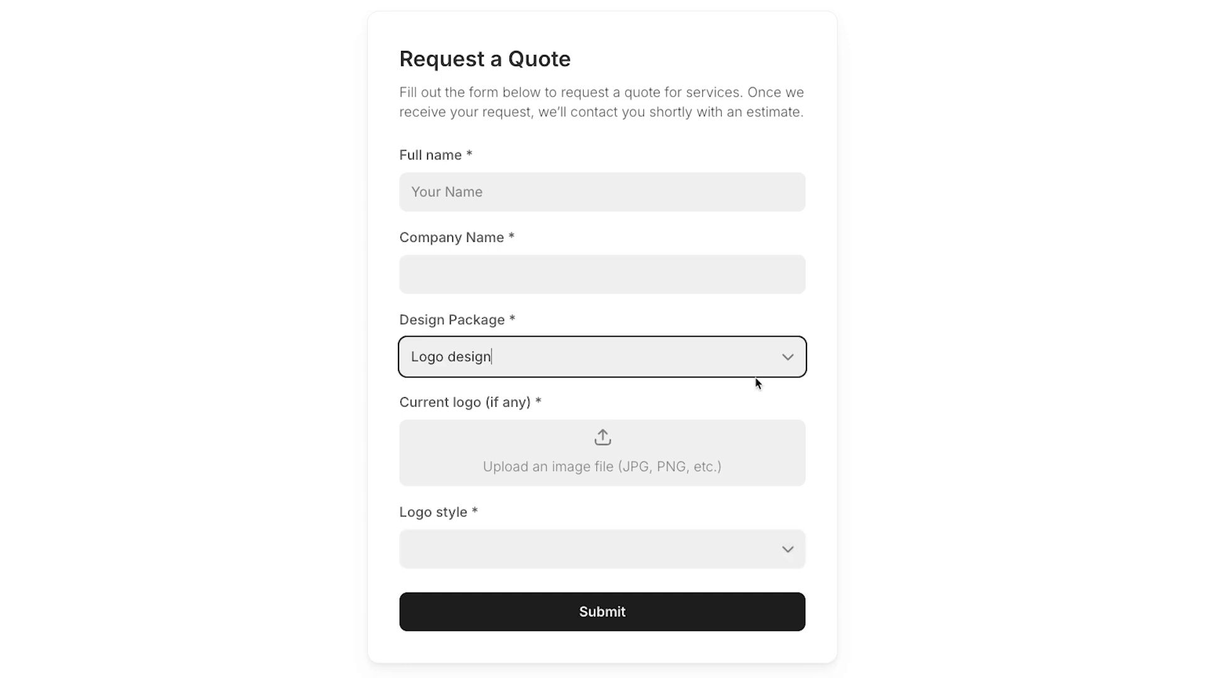
pyautogui.click(750, 358)
pyautogui.click(612, 497)
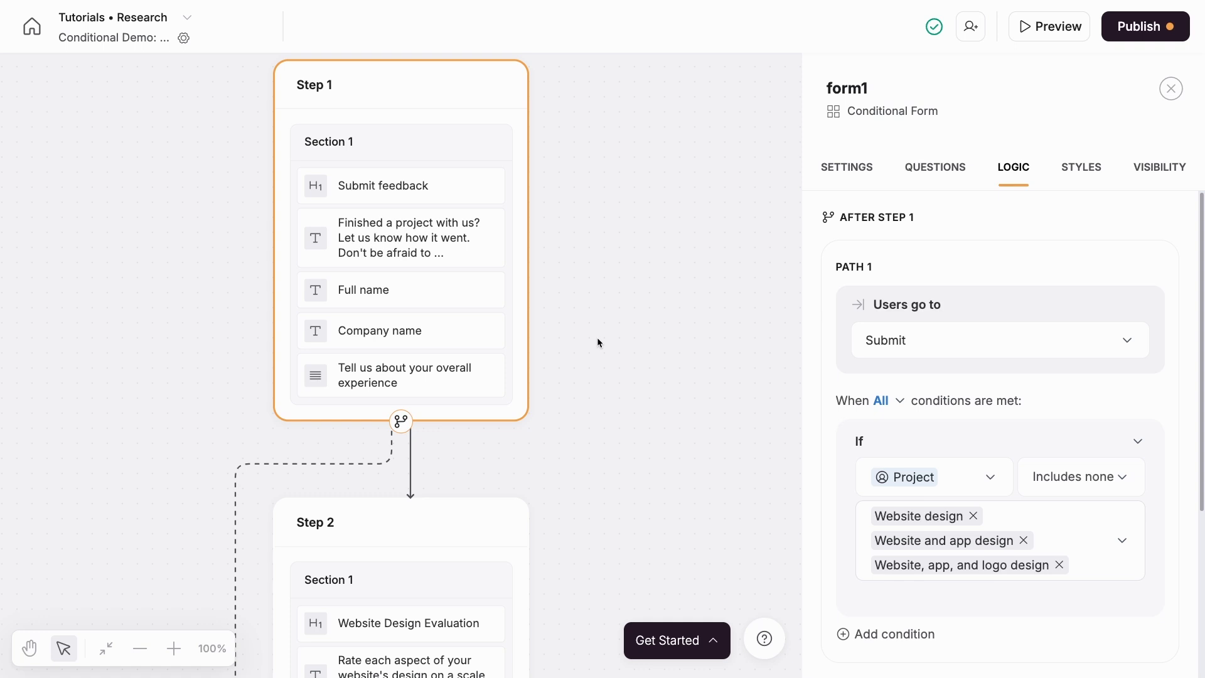
# Add a second step to the questions of the Submit feedback form.
pyautogui.scroll(-2, 598, 339)
pyautogui.scroll(-2, 597, 337)
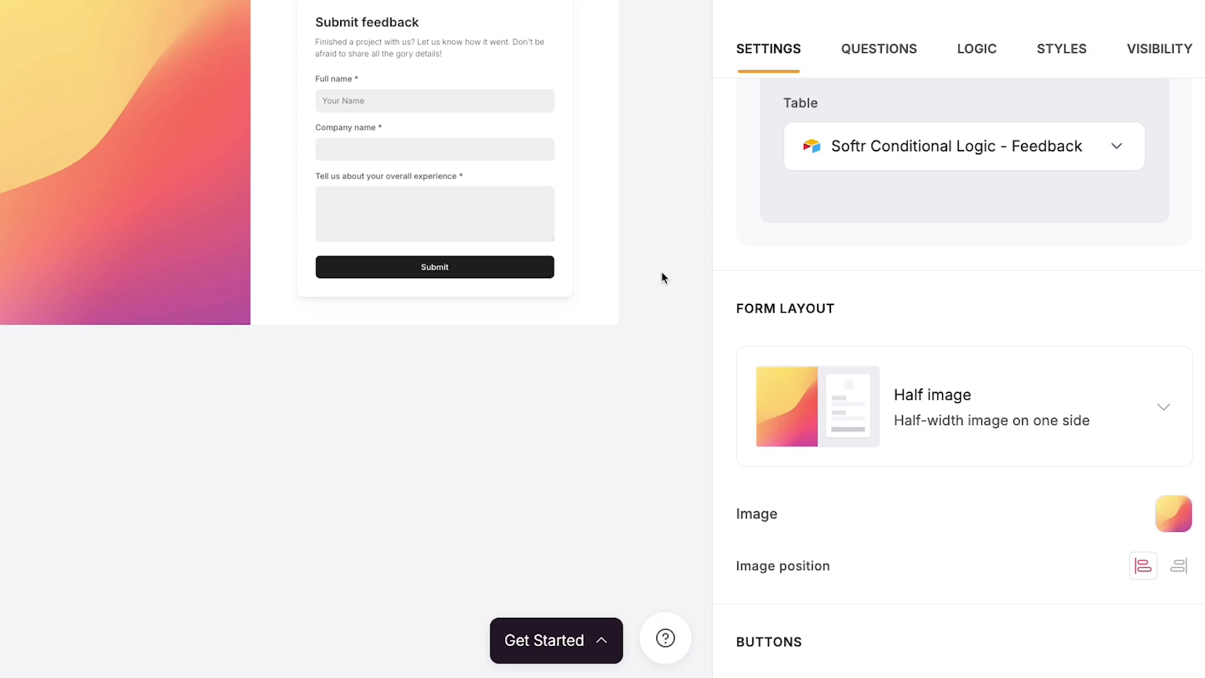
pyautogui.click(883, 58)
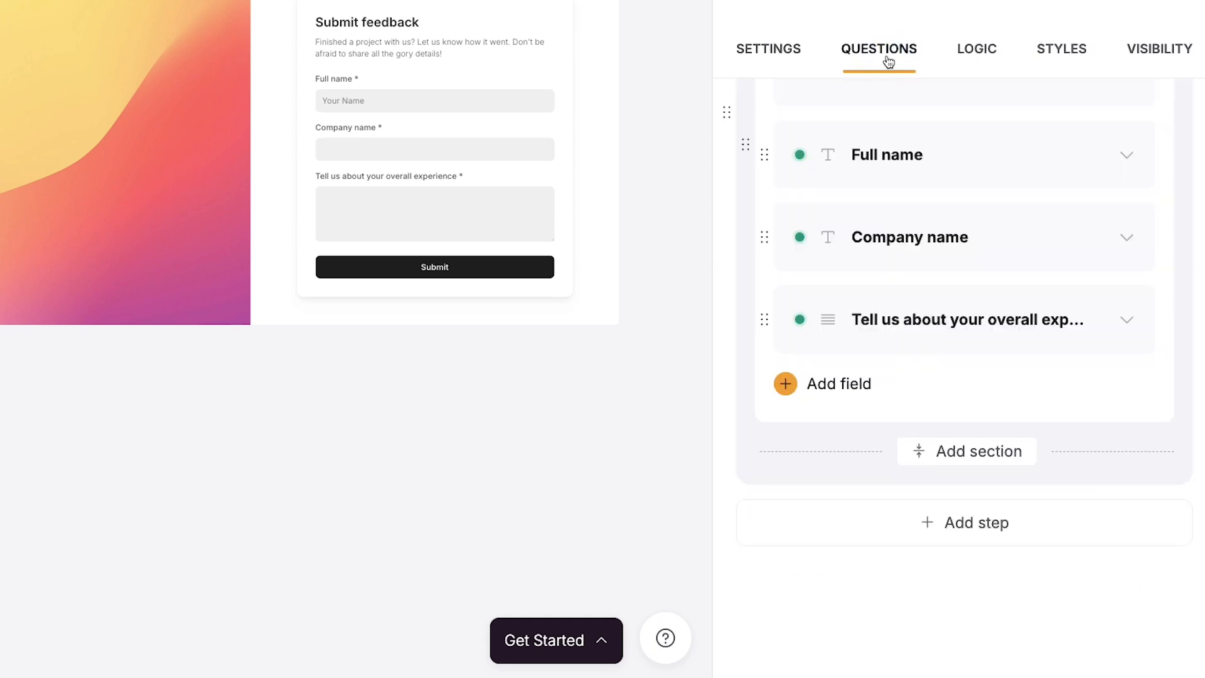
pyautogui.click(972, 524)
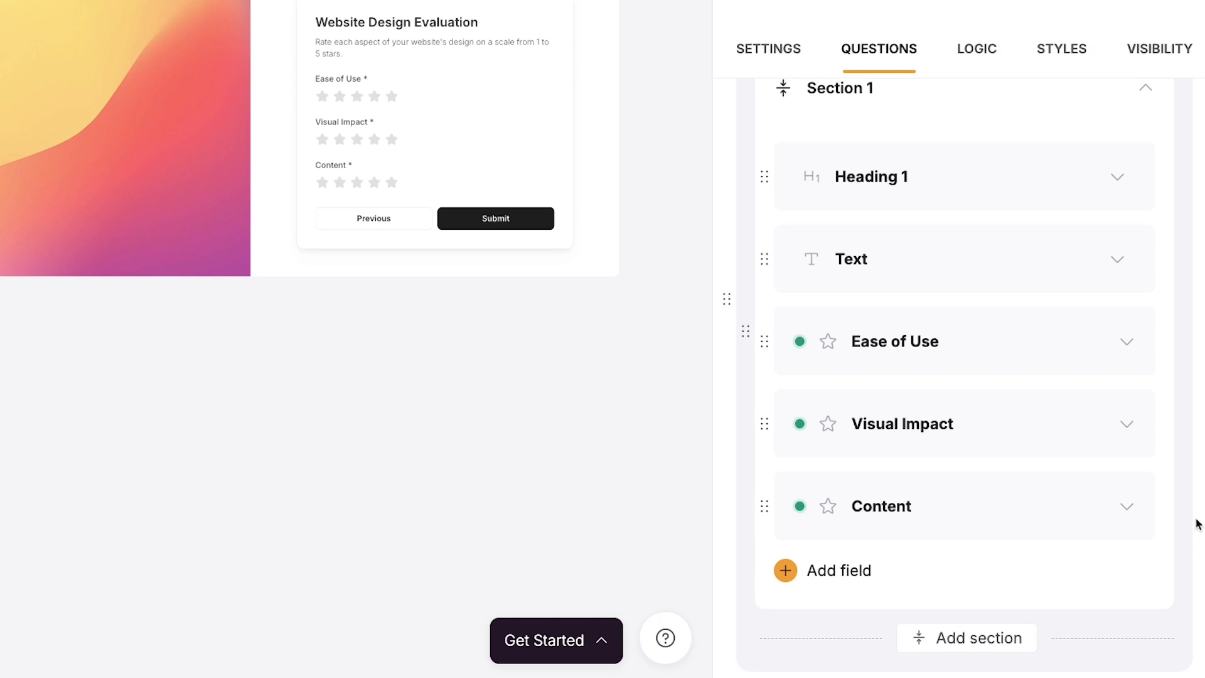
# Examine the feedback form's logic flow and the default destinations after Step 1 and Step 2.
pyautogui.click(990, 51)
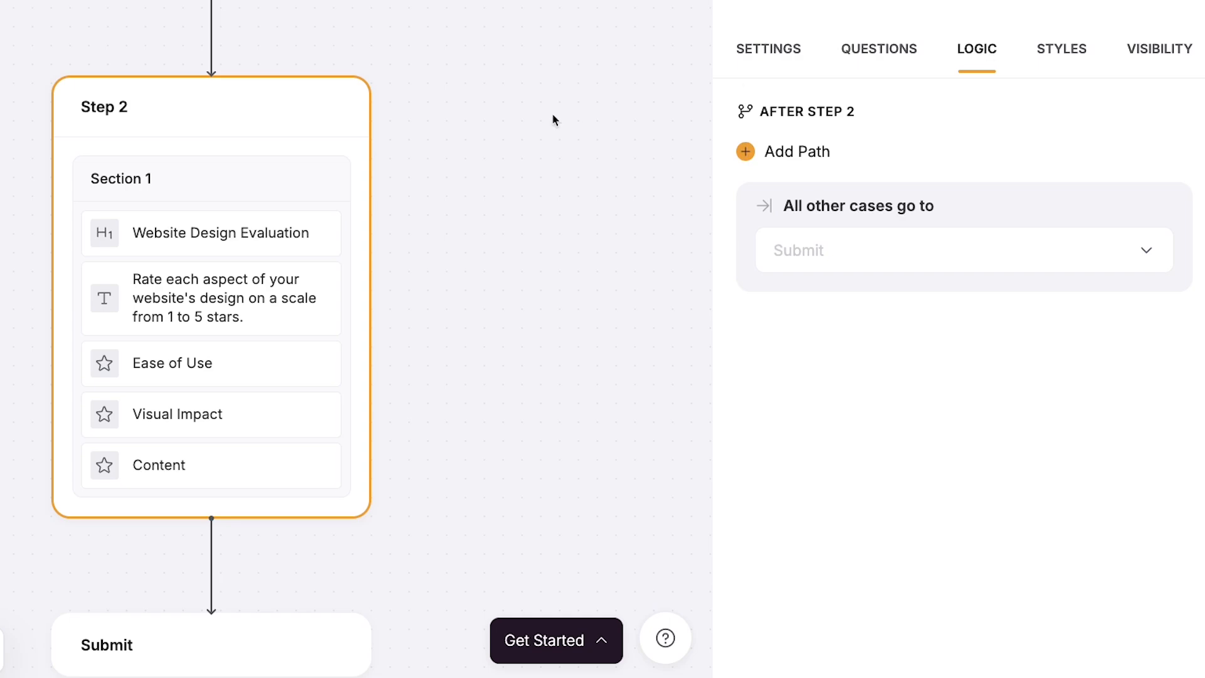
pyautogui.scroll(10, 554, 120)
pyautogui.scroll(-4, 554, 120)
pyautogui.scroll(3, 328, 193)
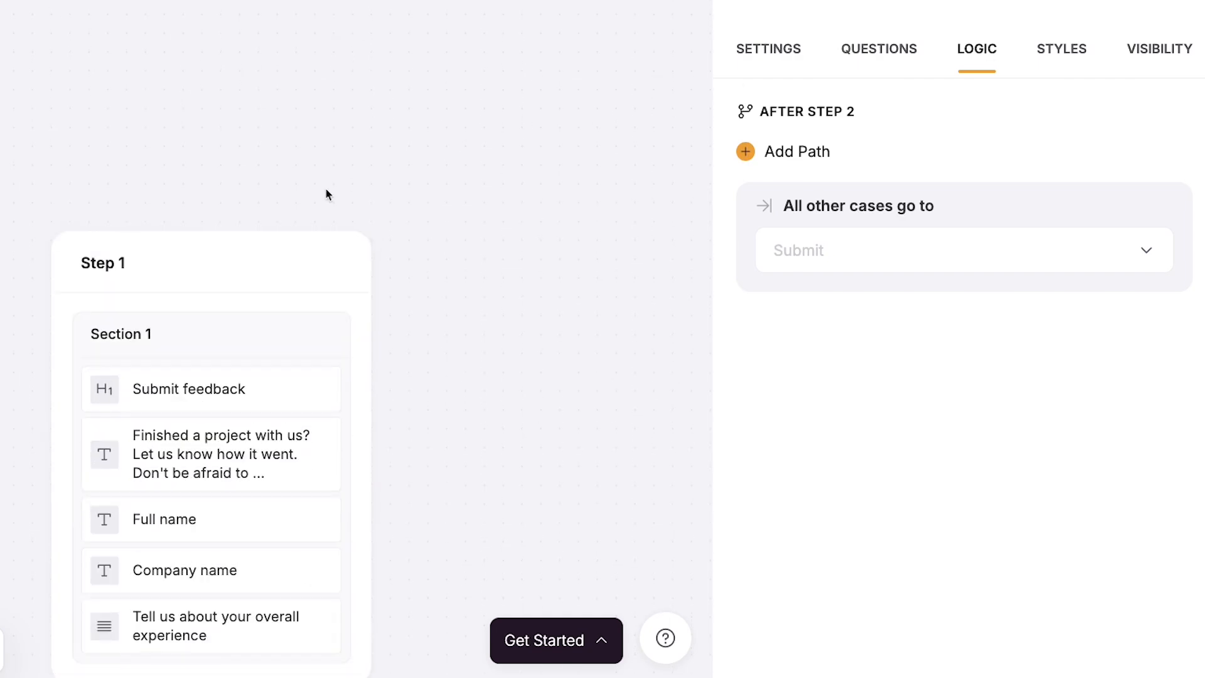
pyautogui.click(291, 248)
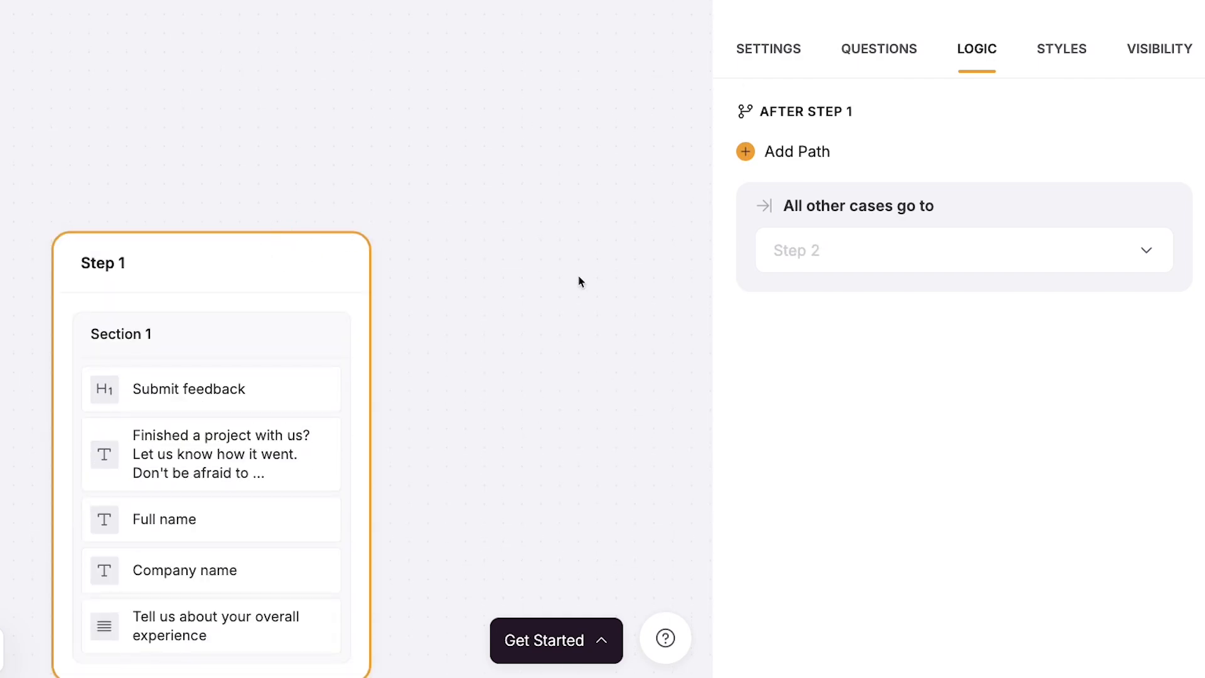
pyautogui.scroll(-10, 480, 342)
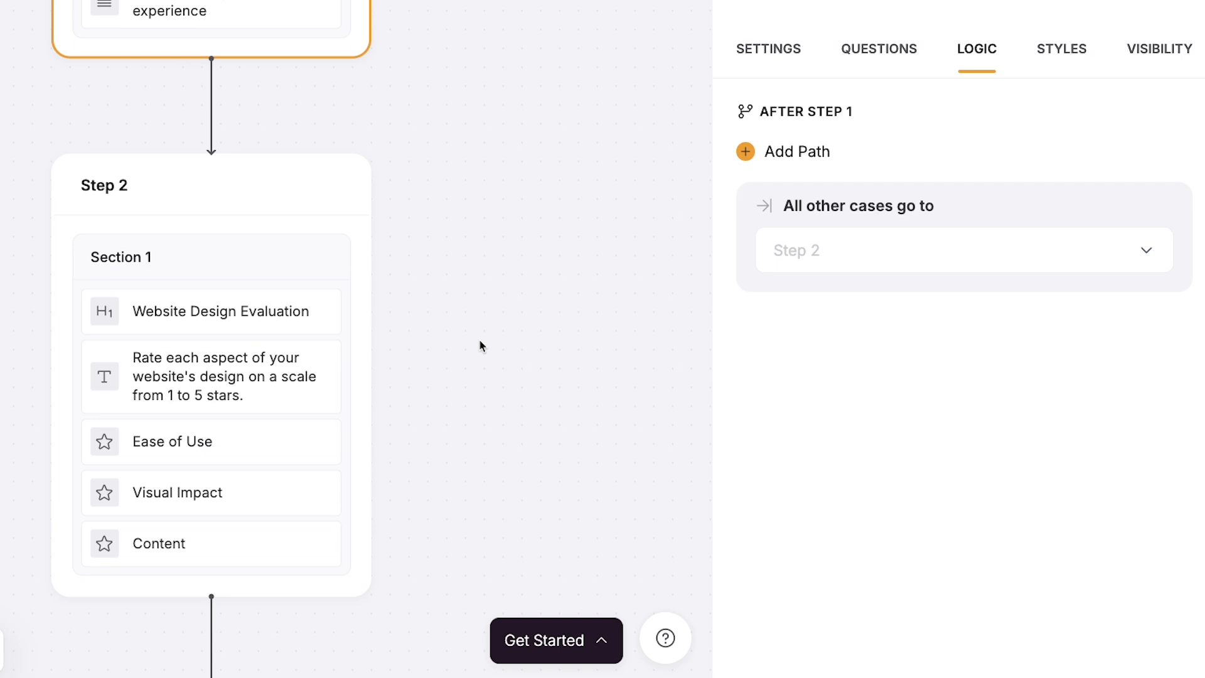
pyautogui.click(371, 299)
pyautogui.scroll(-10, 471, 338)
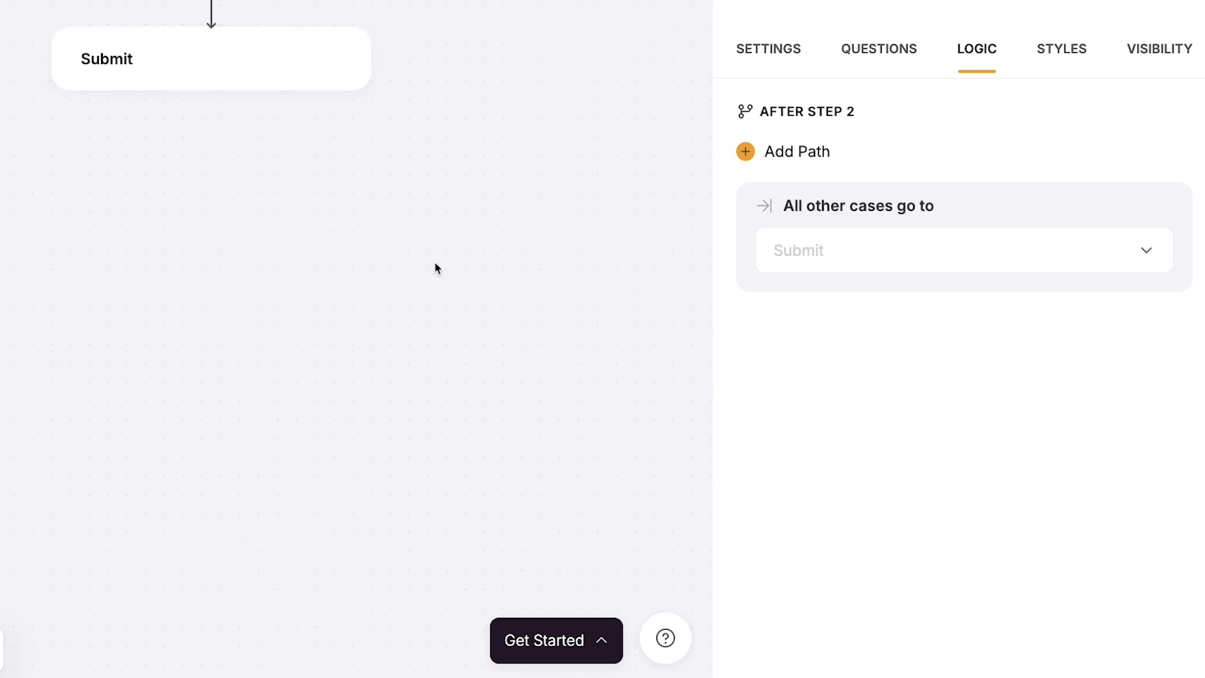
pyautogui.click(336, 76)
pyautogui.click(297, 65)
pyautogui.scroll(15, 297, 68)
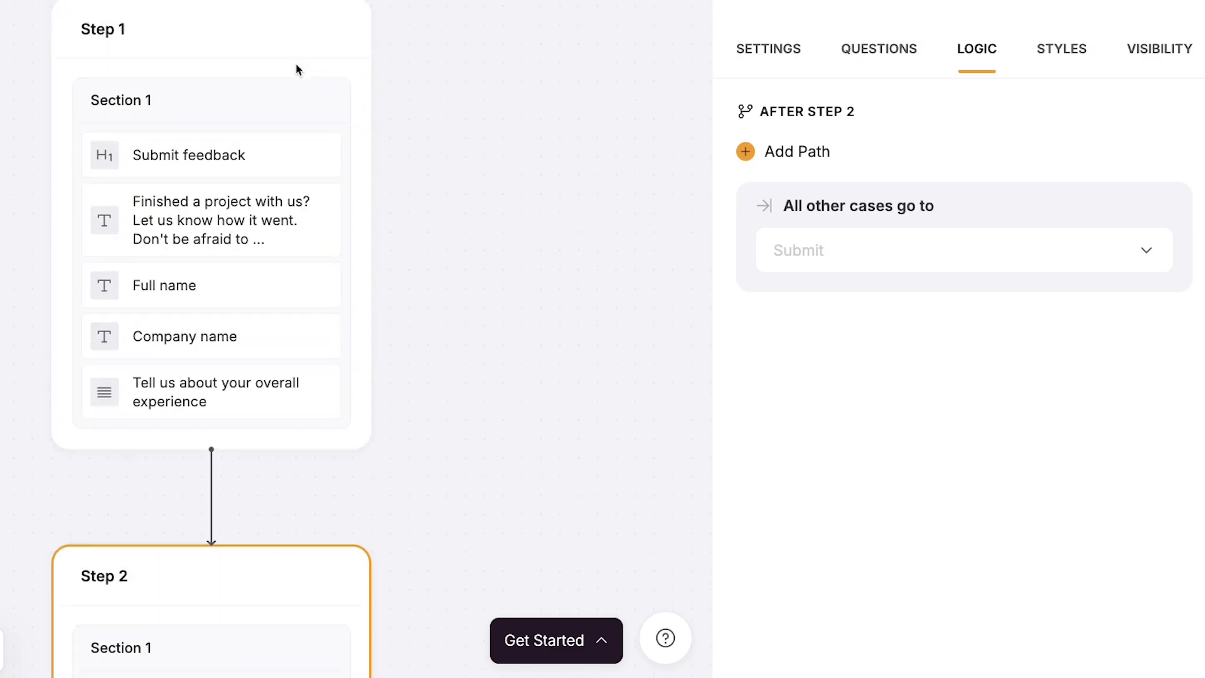
# Add a path after Step 1 that sends users to Submit.
pyautogui.click(304, 64)
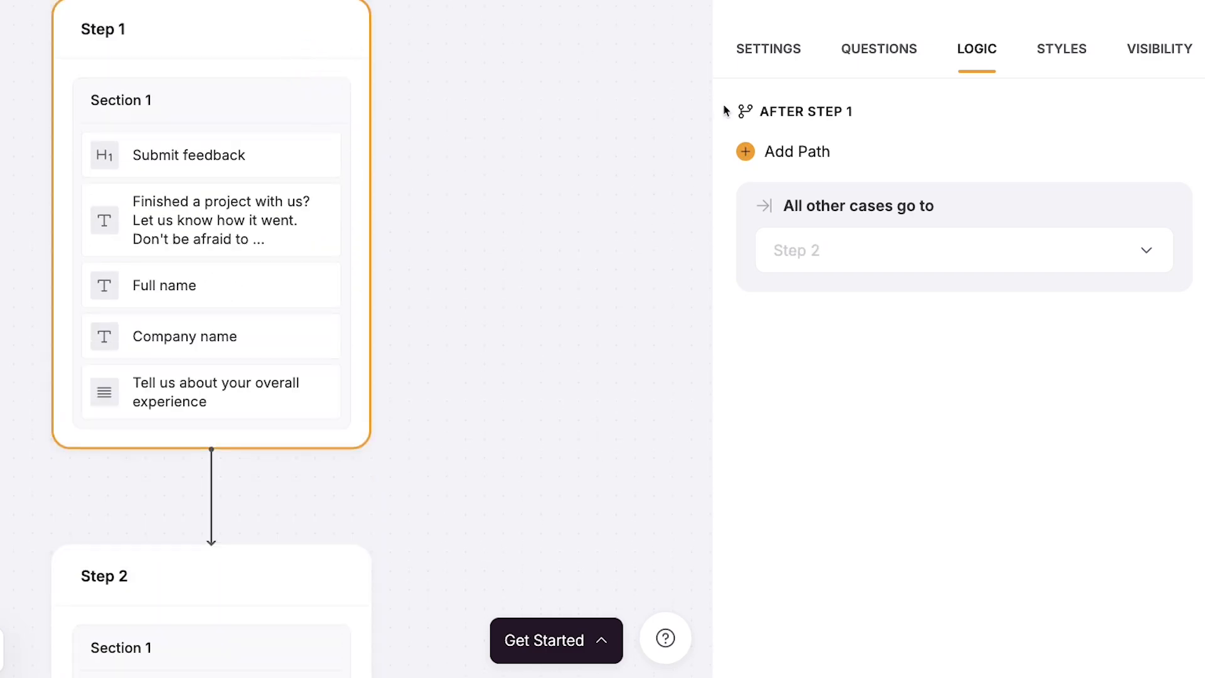
pyautogui.click(796, 151)
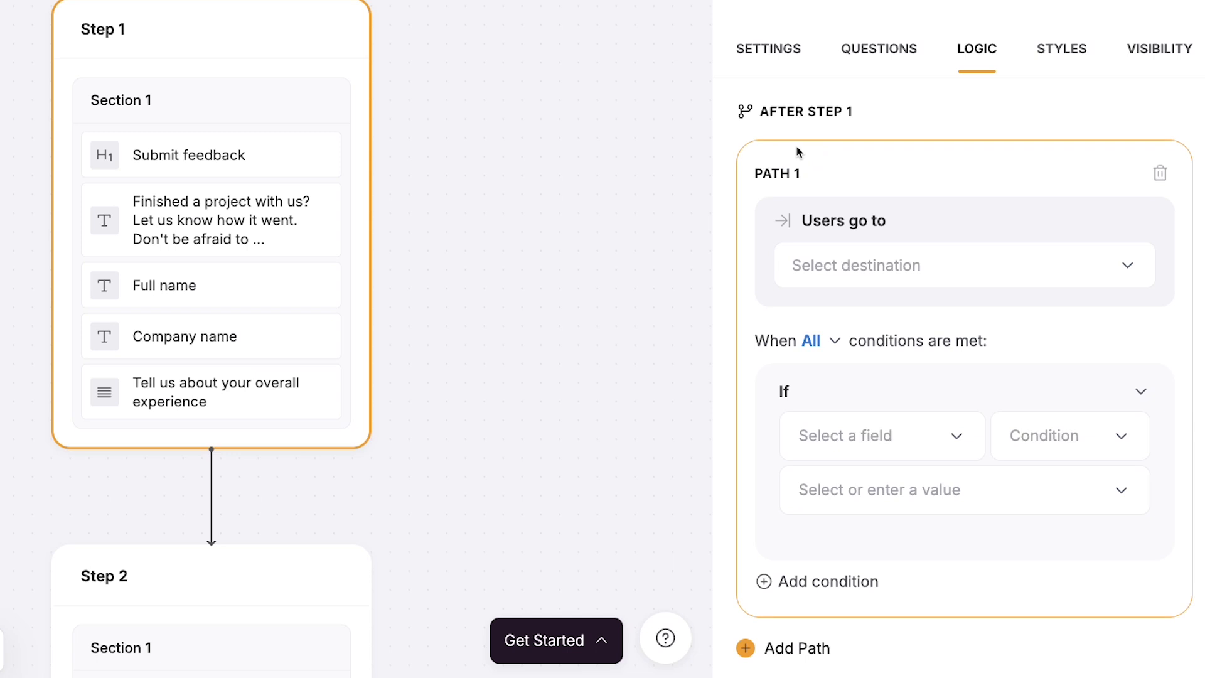
pyautogui.click(949, 266)
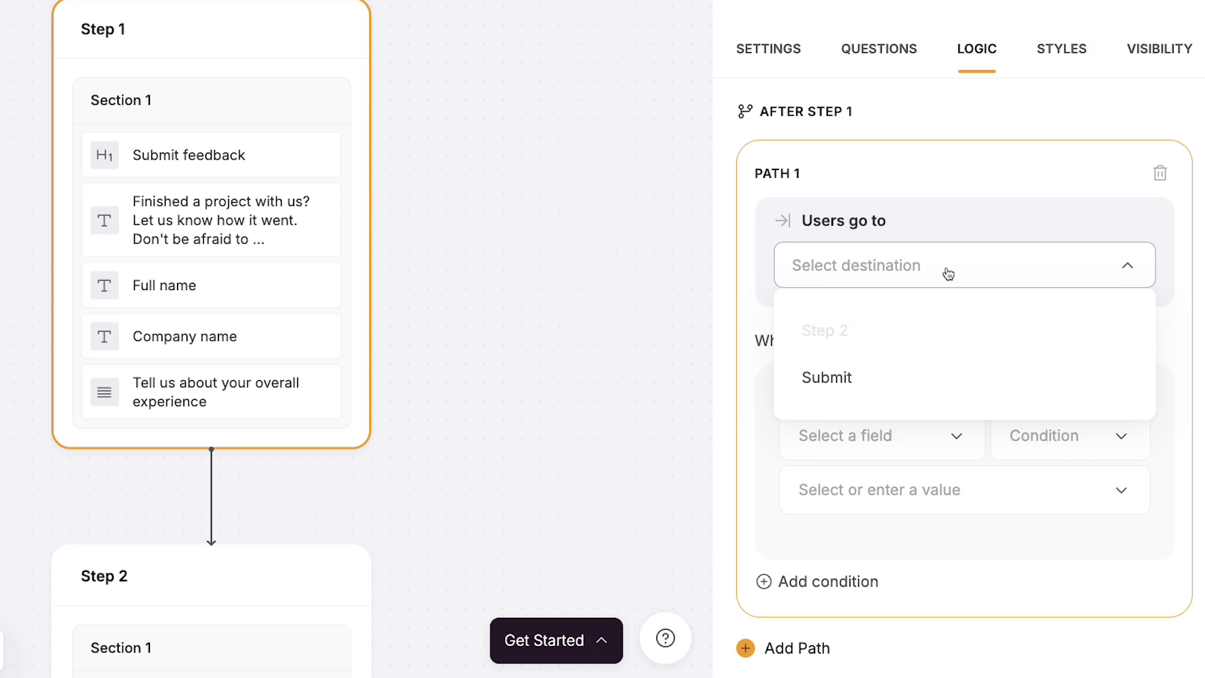
pyautogui.click(890, 378)
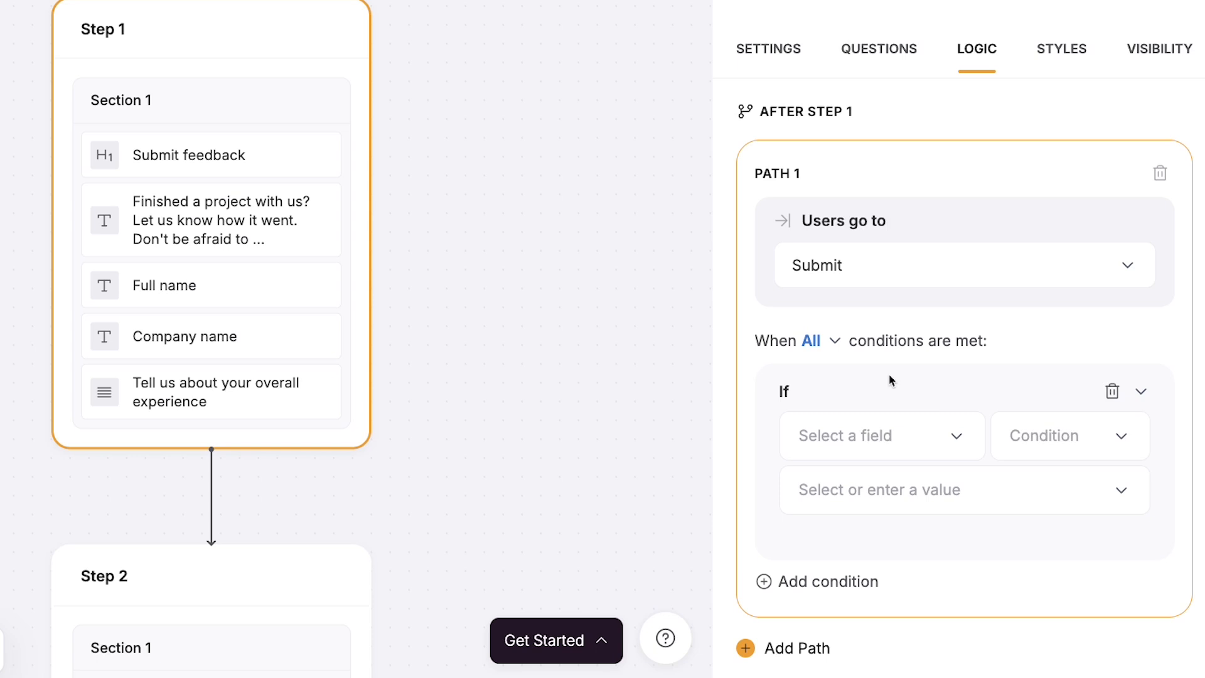
# Set the path's condition to the logged-in user's Project field with the operator "Includes none of".
pyautogui.click(931, 443)
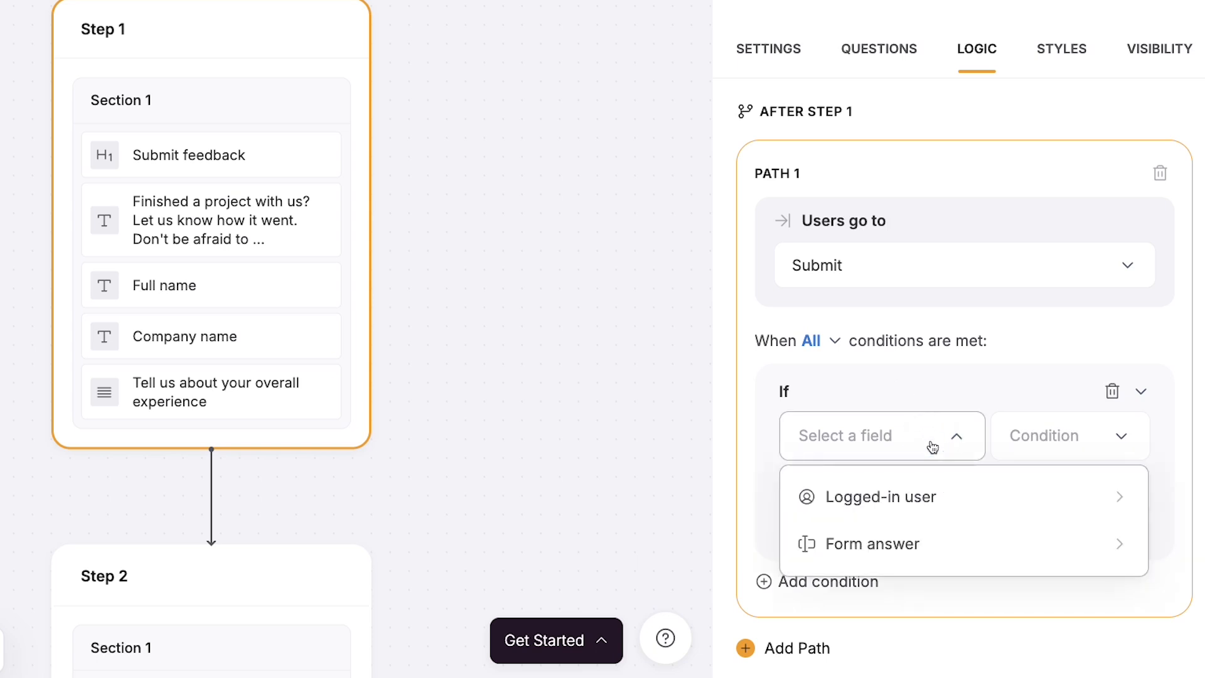
pyautogui.click(962, 500)
pyautogui.scroll(-4, 962, 502)
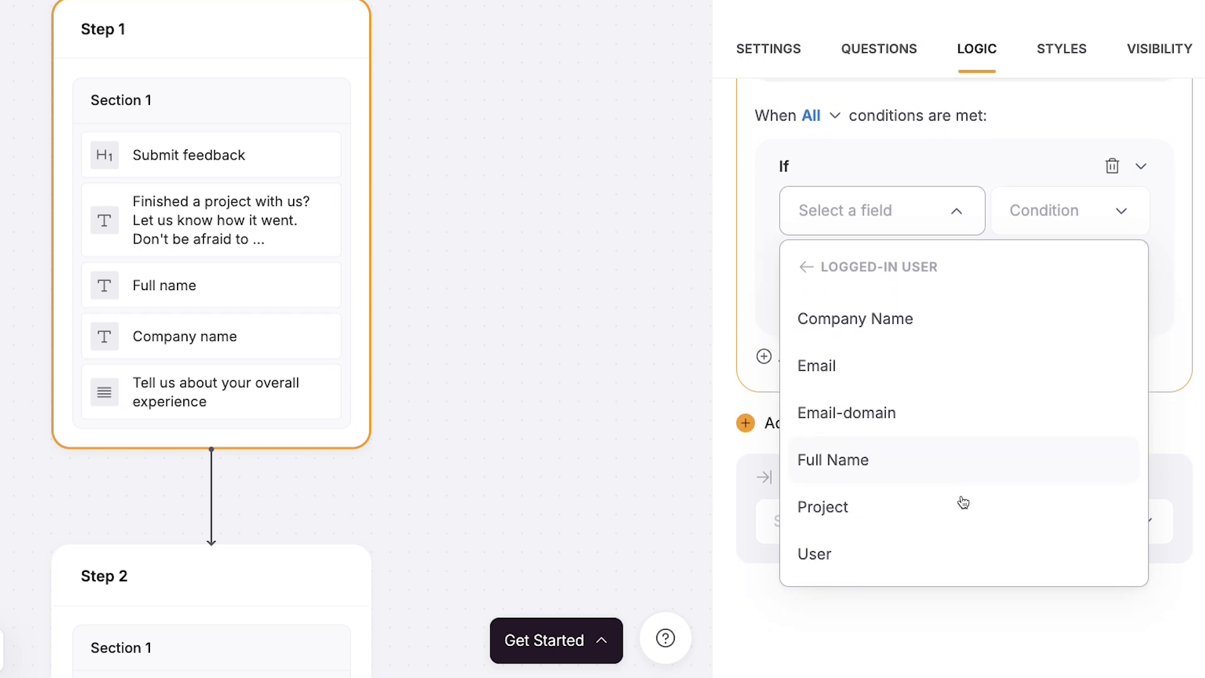
pyautogui.click(859, 512)
pyautogui.click(1060, 232)
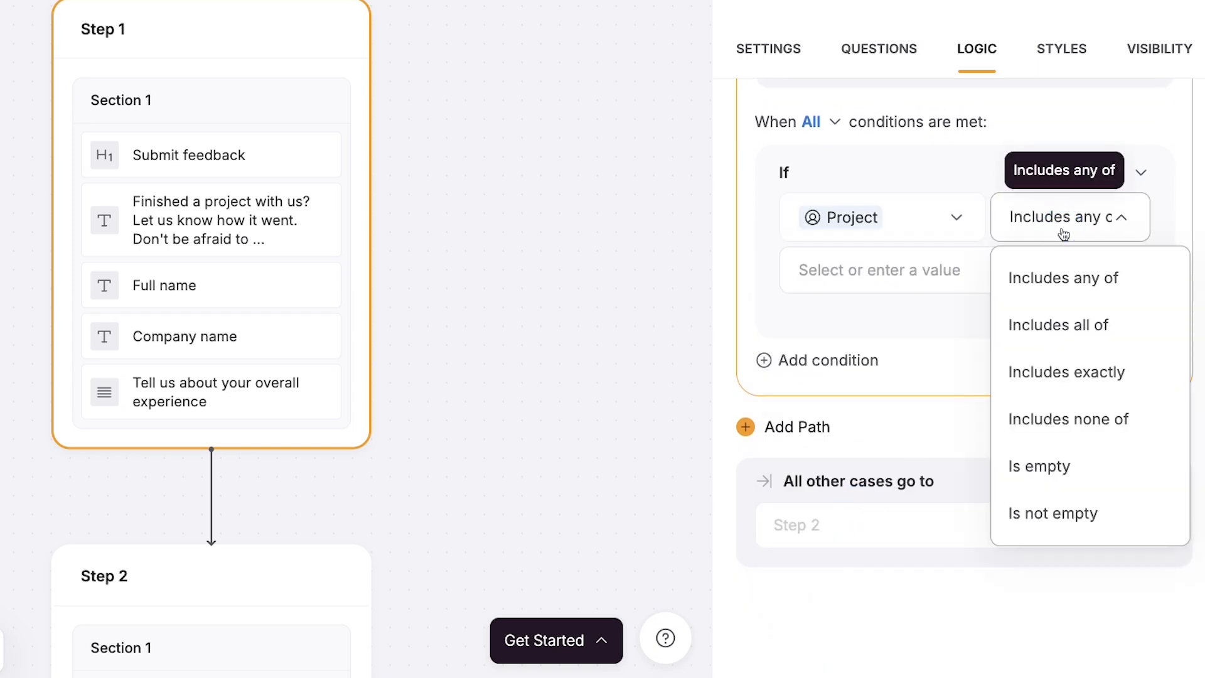
pyautogui.click(1053, 419)
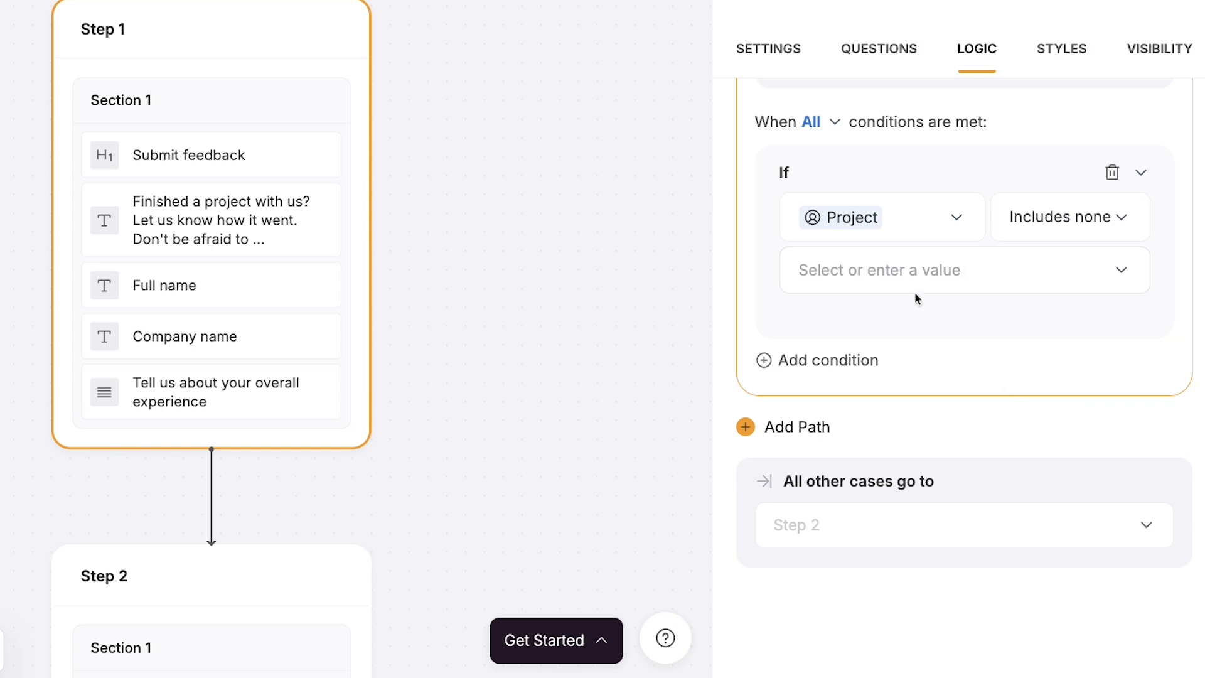
# Add the custom values "Website design", "Website and app design" and "Website, app, and logo design" to the Project condition.
pyautogui.click(908, 276)
pyautogui.click(904, 482)
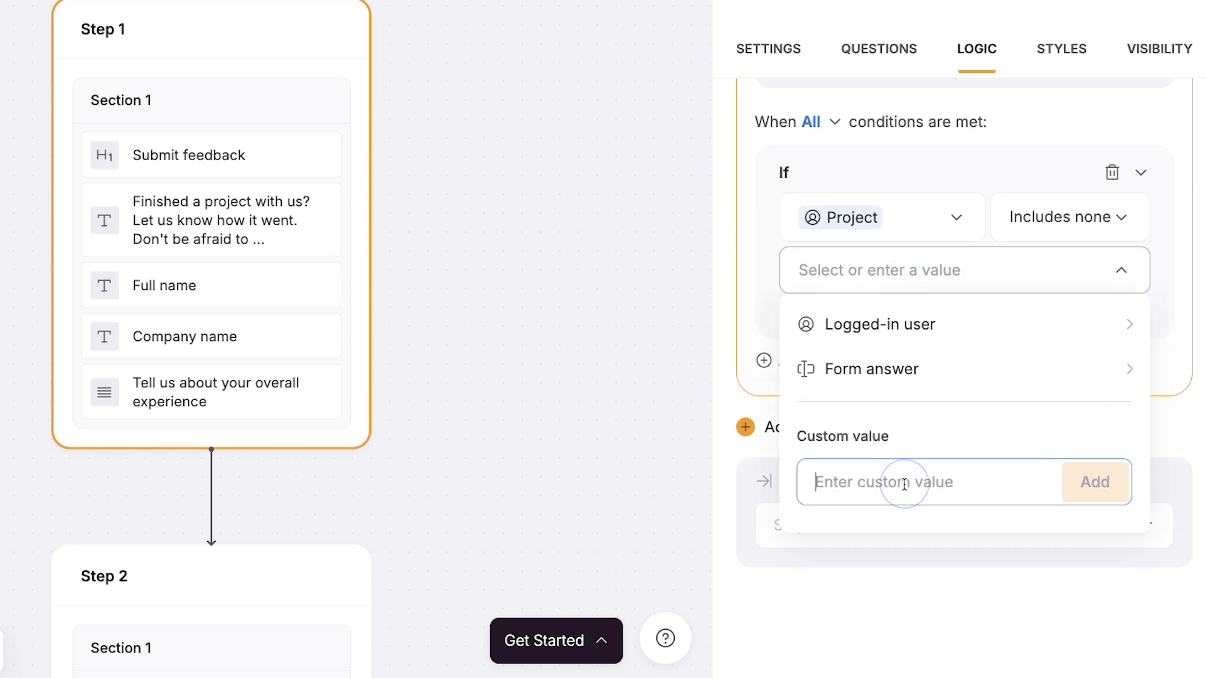
pyautogui.write('Website design')
pyautogui.click(1086, 492)
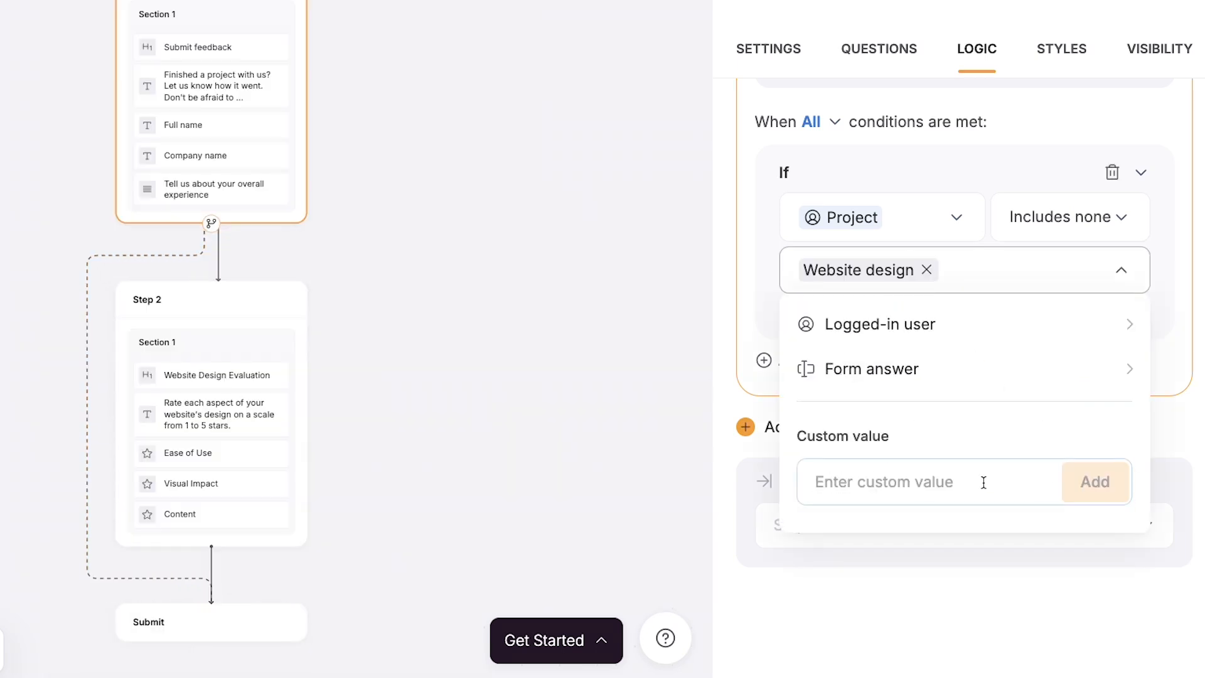
pyautogui.click(982, 484)
pyautogui.write('Website and app dei')
pyautogui.press('BackSpace')
pyautogui.write('sign')
pyautogui.click(1104, 492)
pyautogui.click(973, 503)
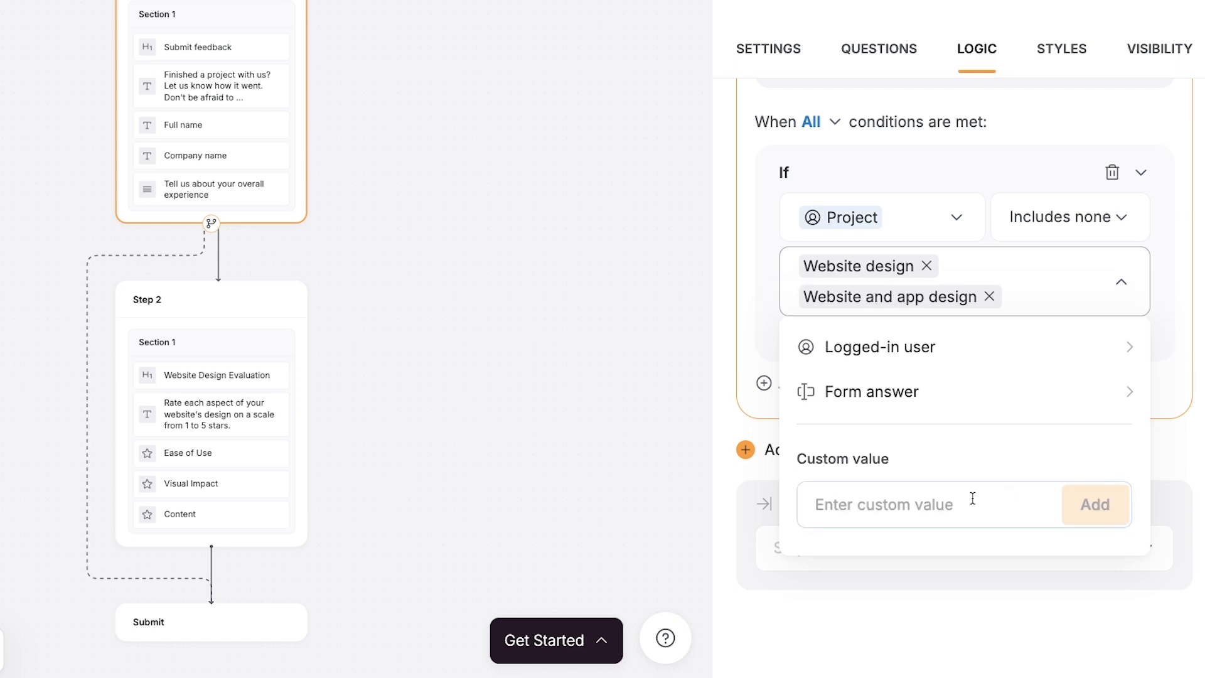
pyautogui.write('Website, app, and logo design')
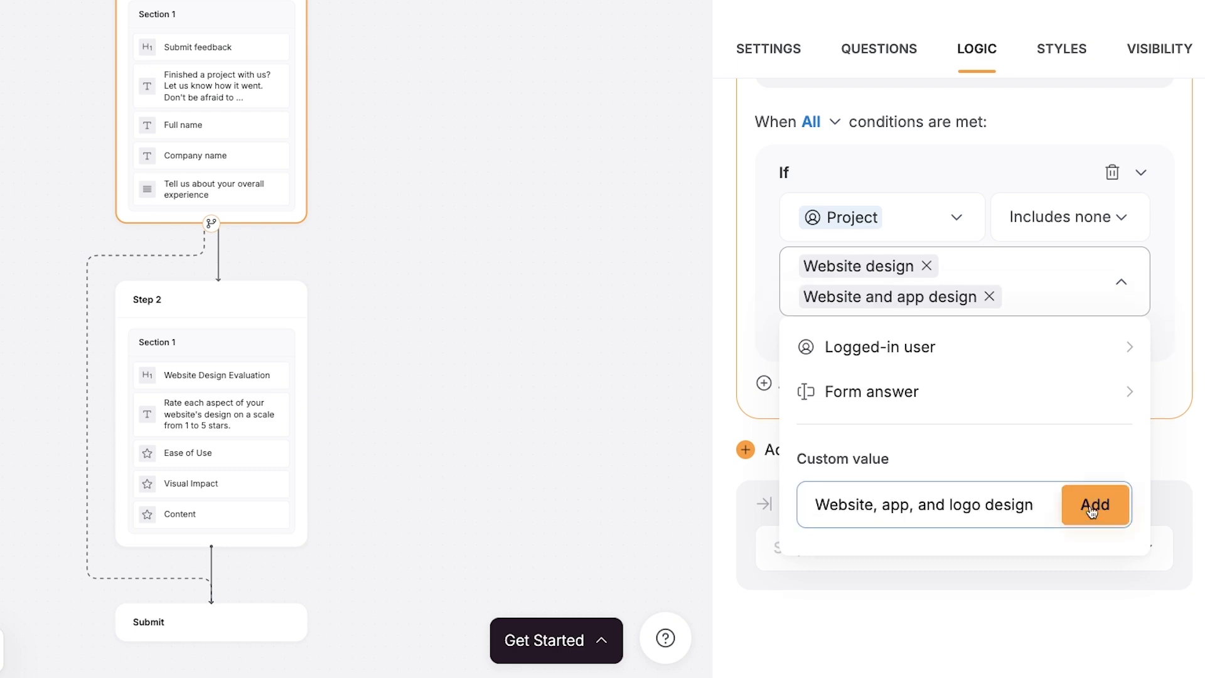
pyautogui.click(1096, 505)
pyautogui.click(1162, 439)
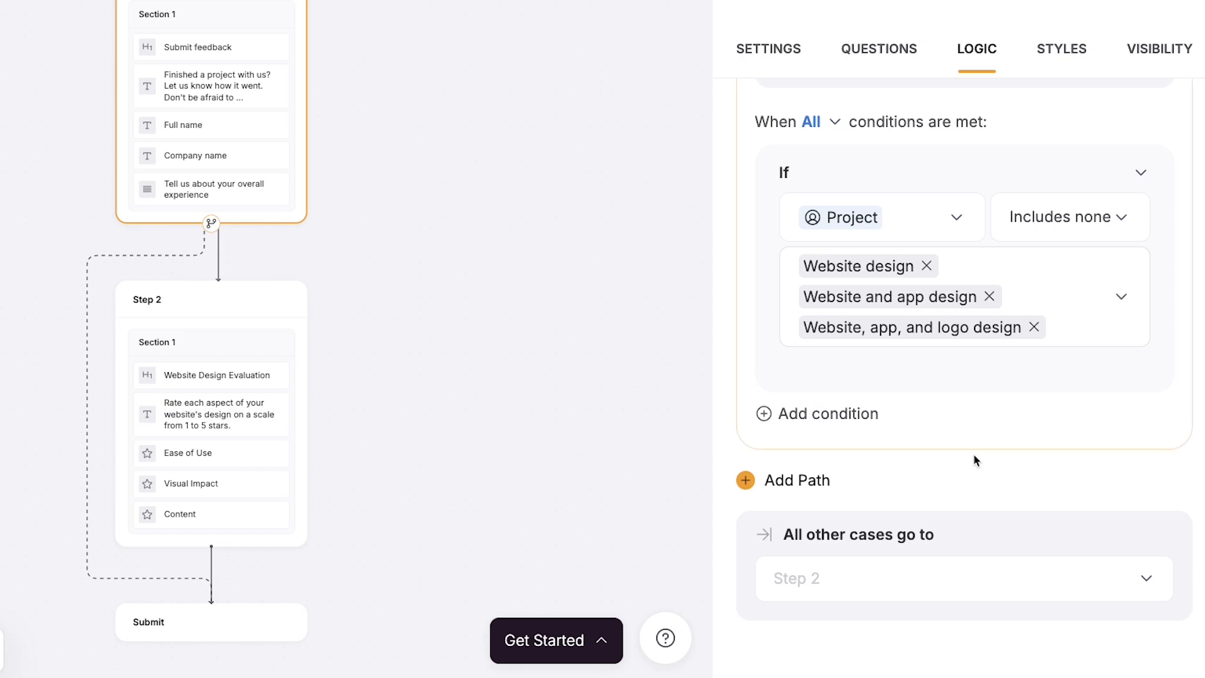
# Review Path 1 and the All other cases destination, and publish the app.
pyautogui.scroll(-2, 974, 455)
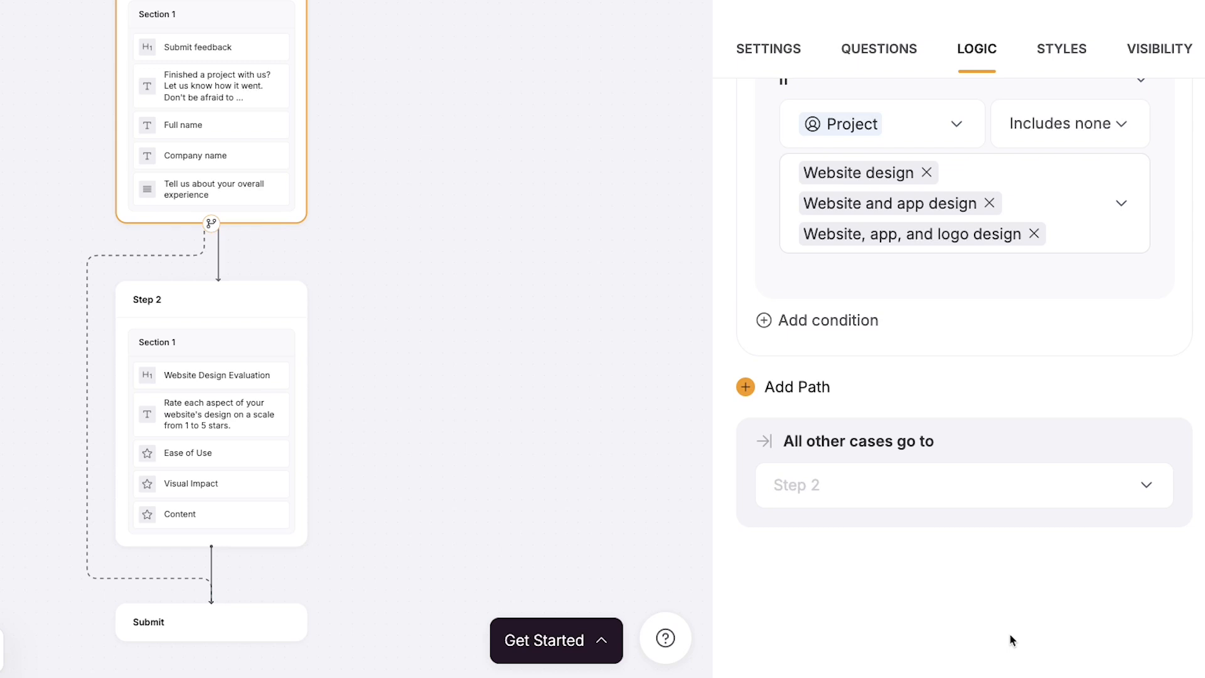
pyautogui.scroll(2, 977, 375)
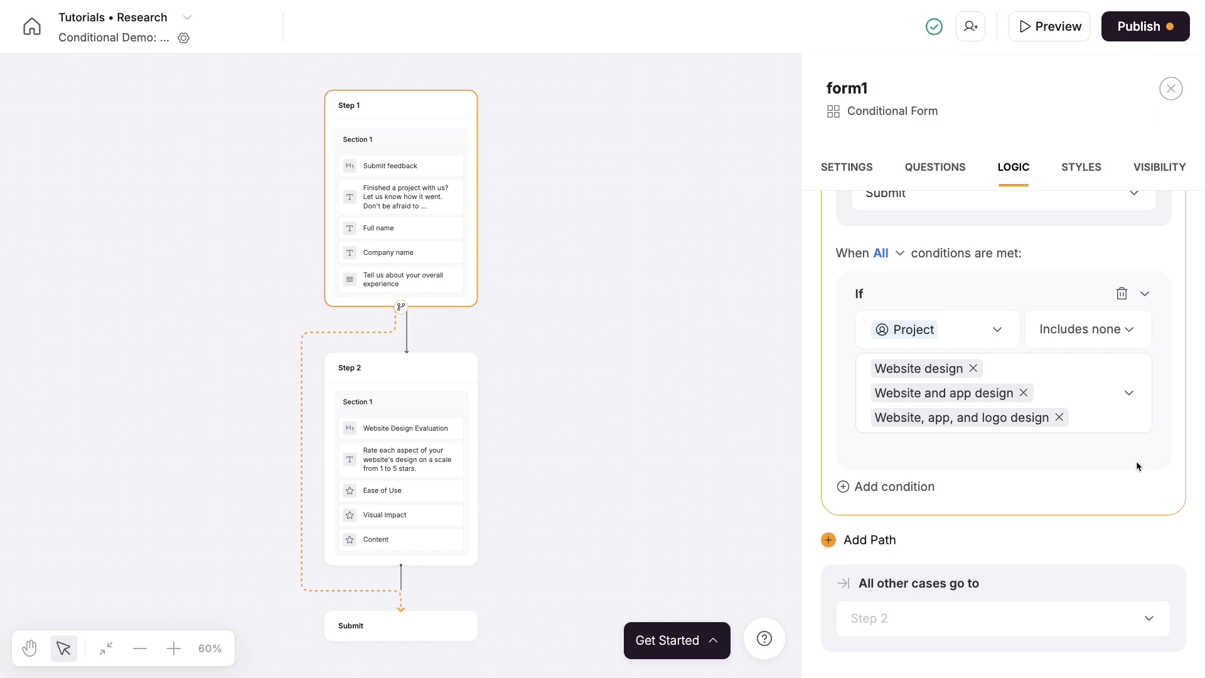
pyautogui.click(1136, 31)
pyautogui.click(1047, 295)
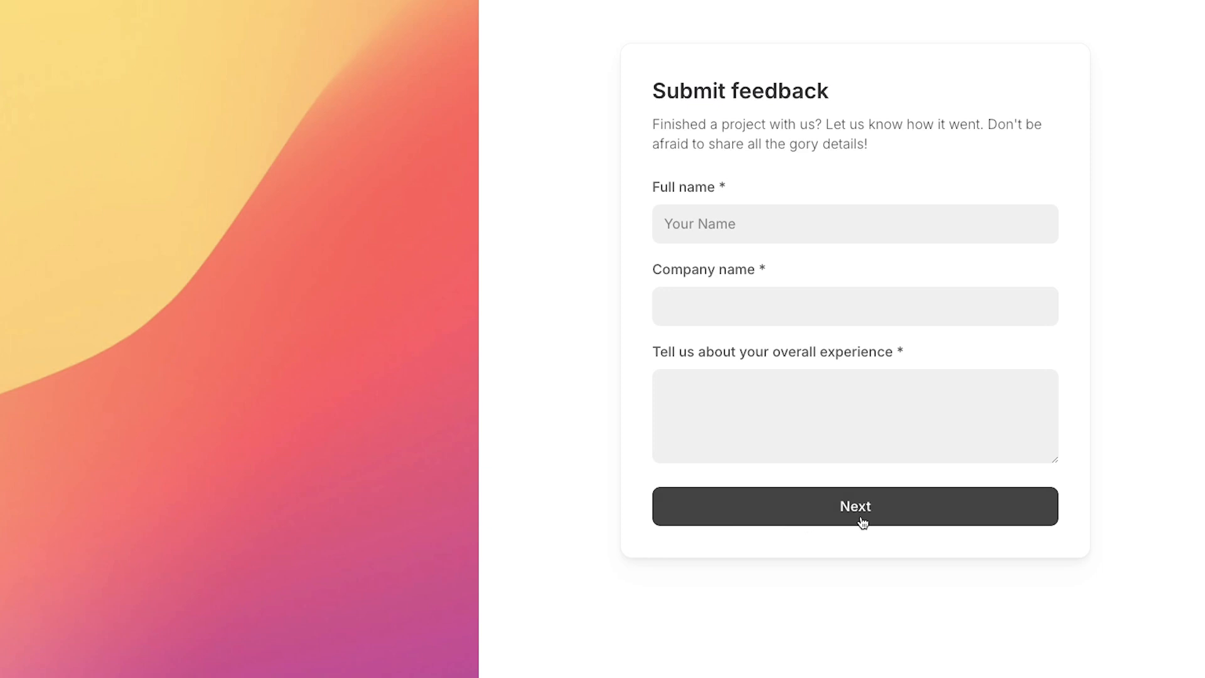
# Fill in the live feedback form with a full name, company "FakeCo" and experience "It was great!", and continue to the next step.
pyautogui.click(820, 228)
pyautogui.write('John Tester')
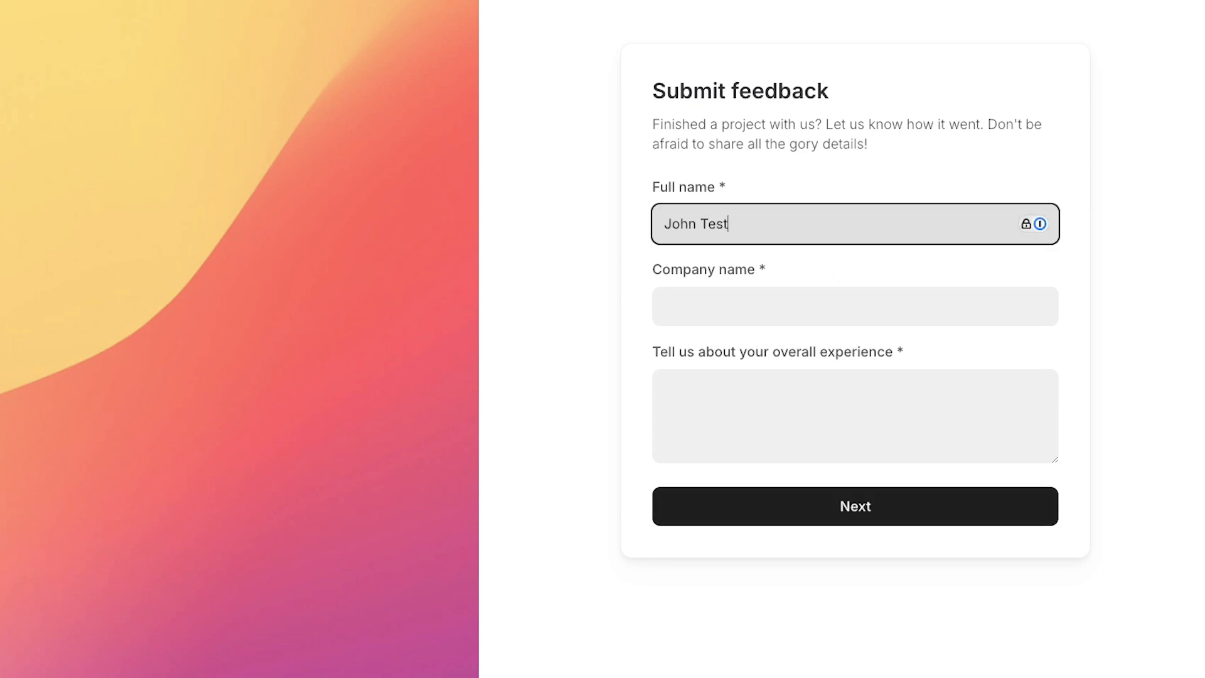
pyautogui.press('Tab')
pyautogui.write('FakeCo')
pyautogui.press('Tab')
pyautogui.write('It was great!')
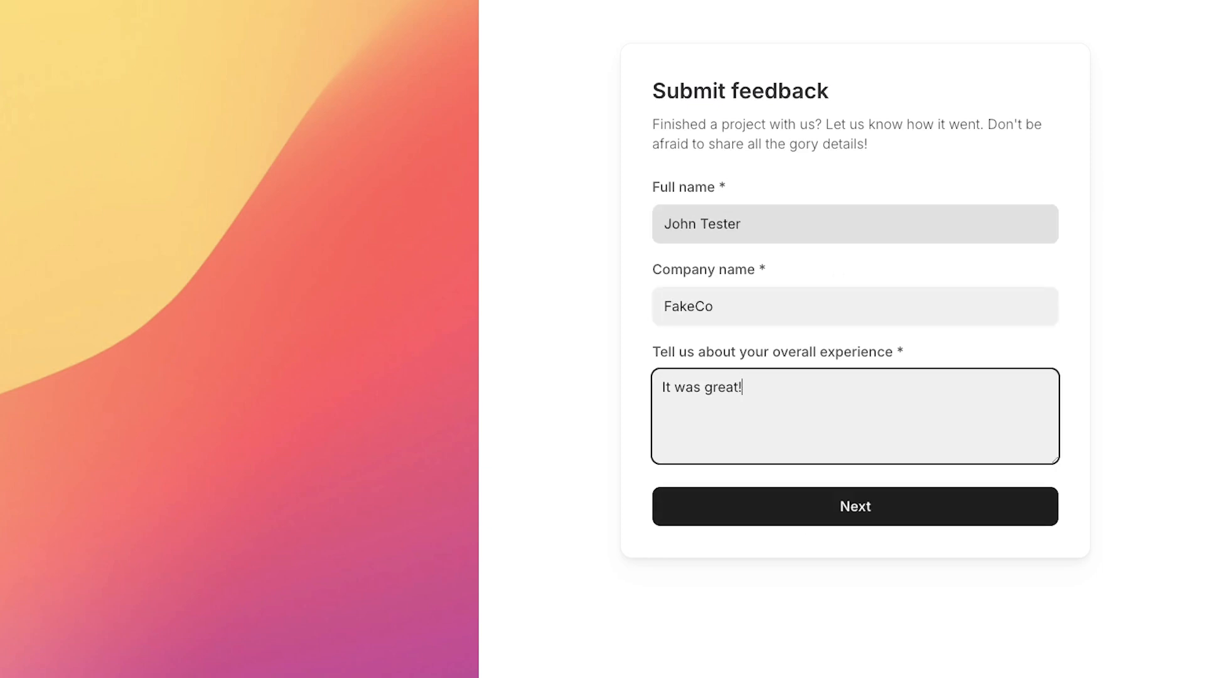
pyautogui.click(791, 500)
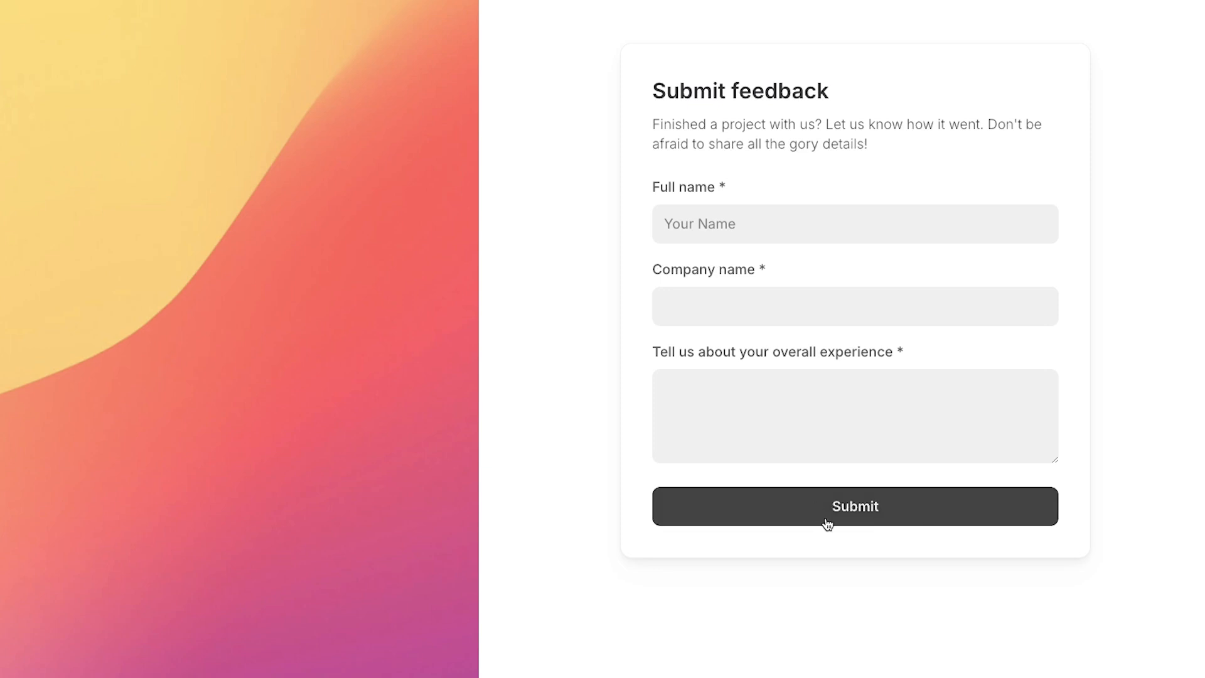
# Fill in the single-step feedback form with a full name, company "TestCo" and experience "It was Ok!".
pyautogui.click(802, 223)
pyautogui.write('Mike Test')
pyautogui.press('Tab')
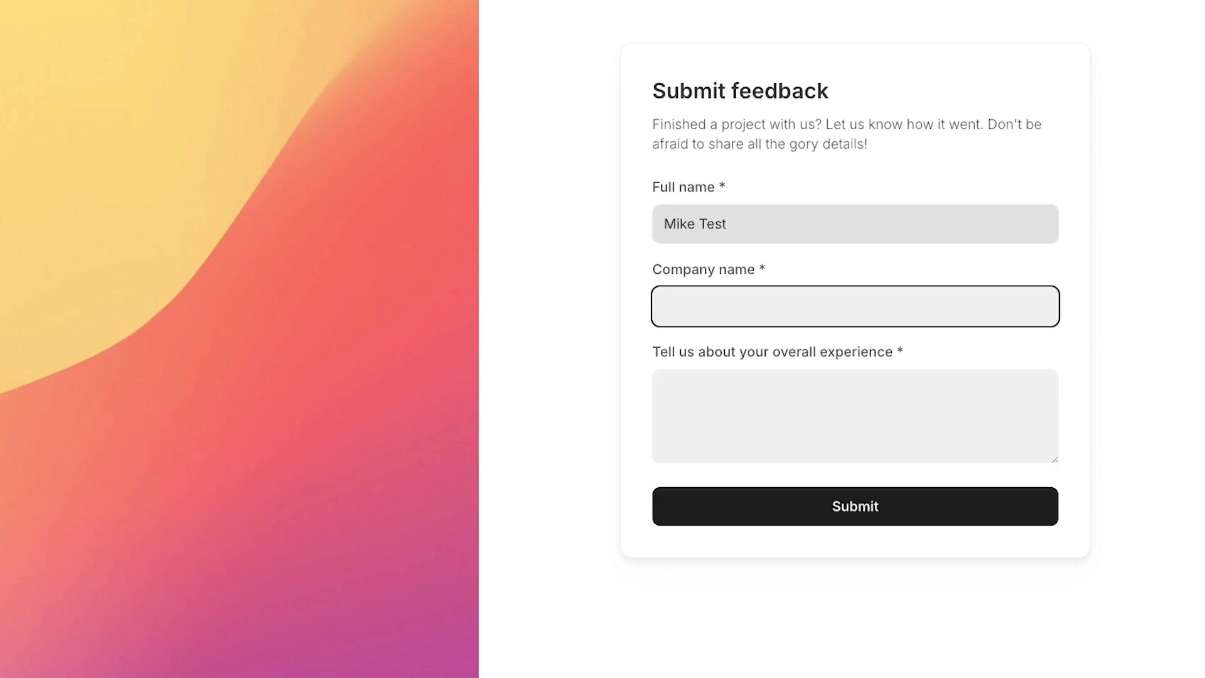
pyautogui.write('TestCo')
pyautogui.press('Tab')
pyautogui.write('It was Ok!')
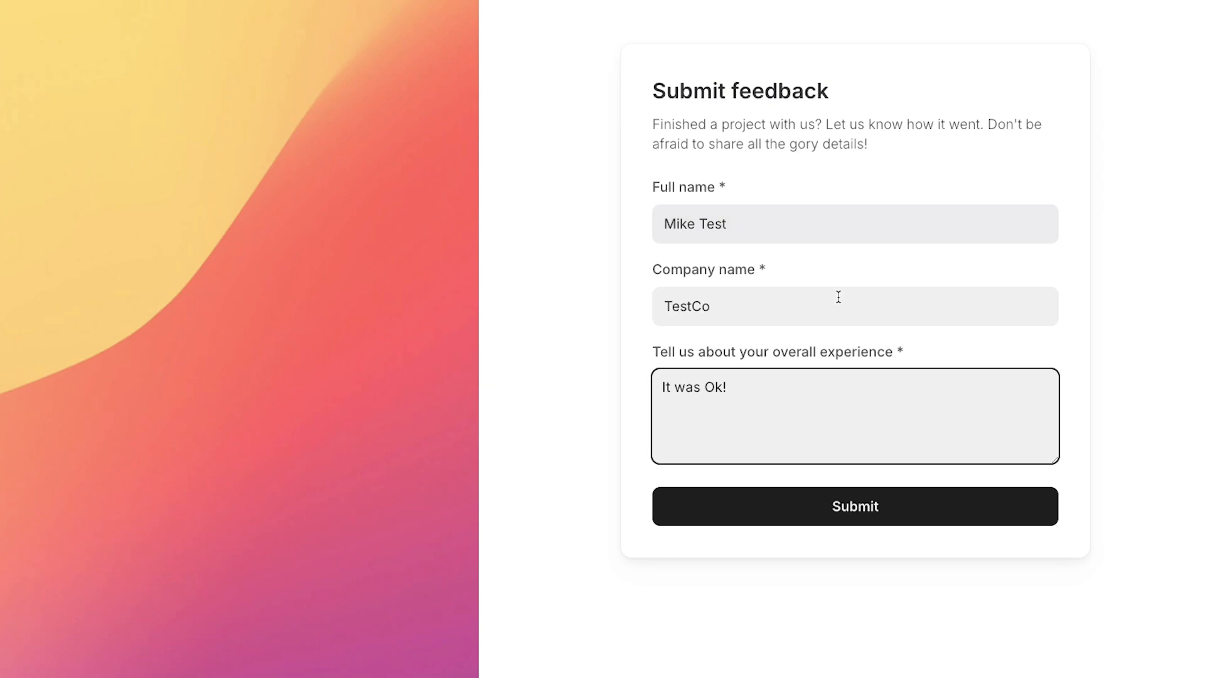
# Submit the completed single-step feedback form.
pyautogui.click(824, 506)
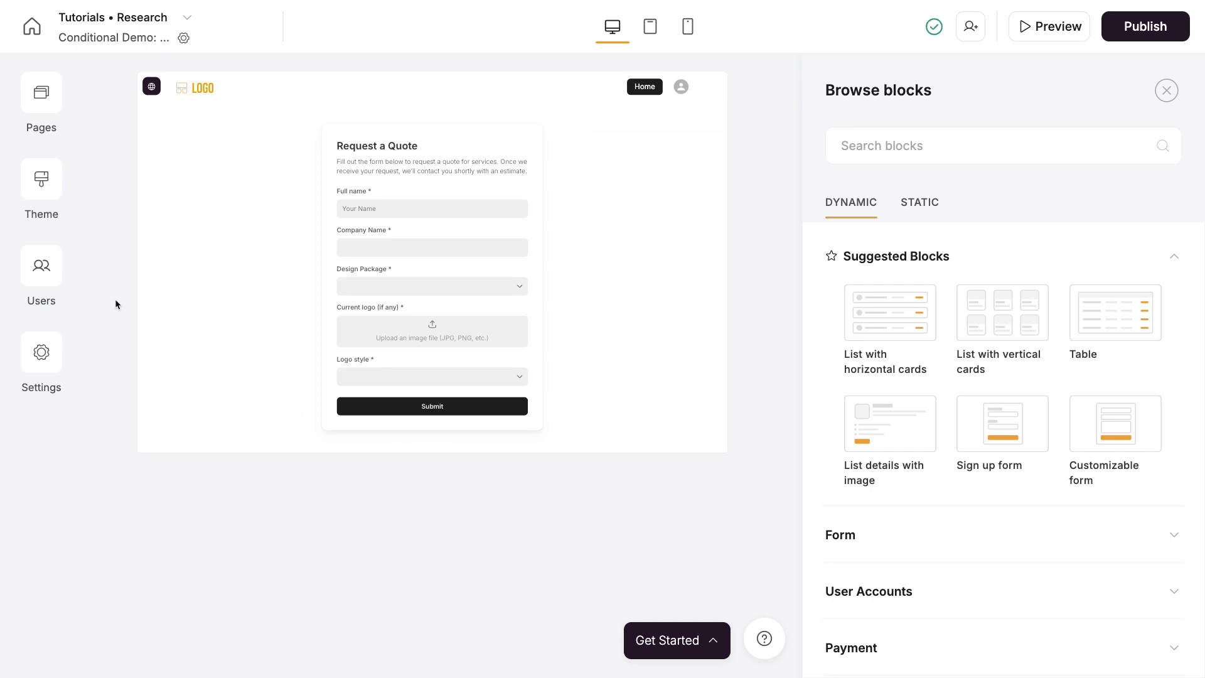
# Copy a user's magic link from the app's user list and open it in a new browser tab to sign in.
pyautogui.click(54, 272)
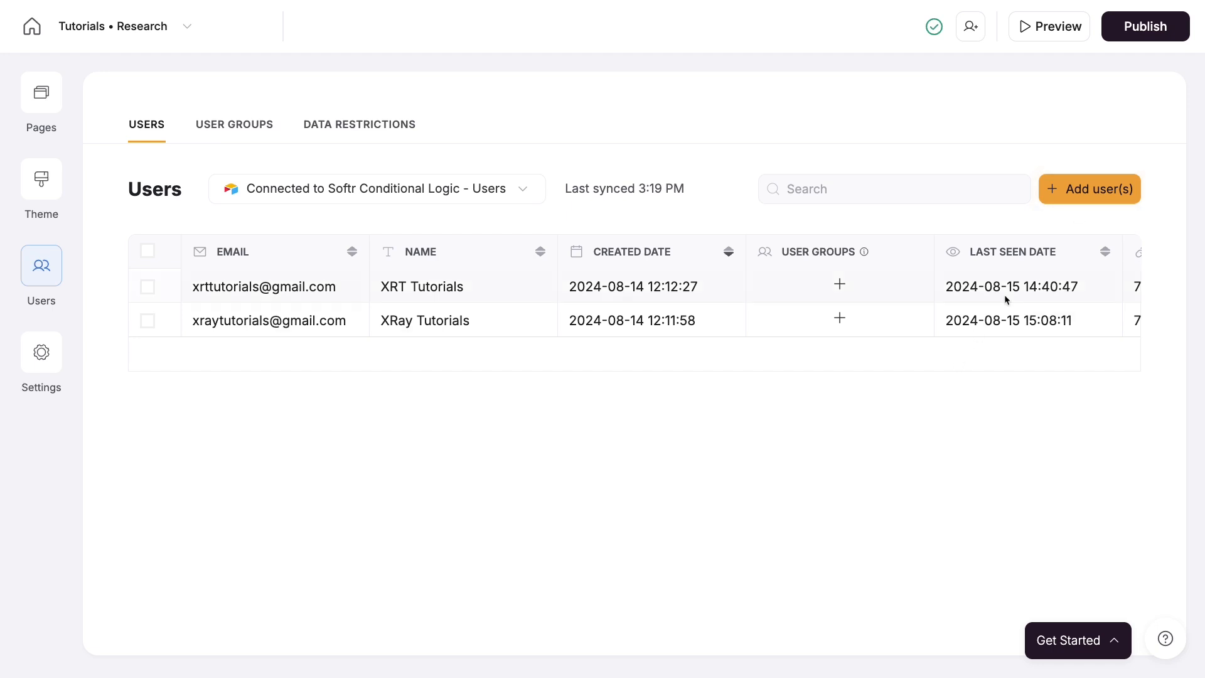
pyautogui.hscroll(3, 1005, 299)
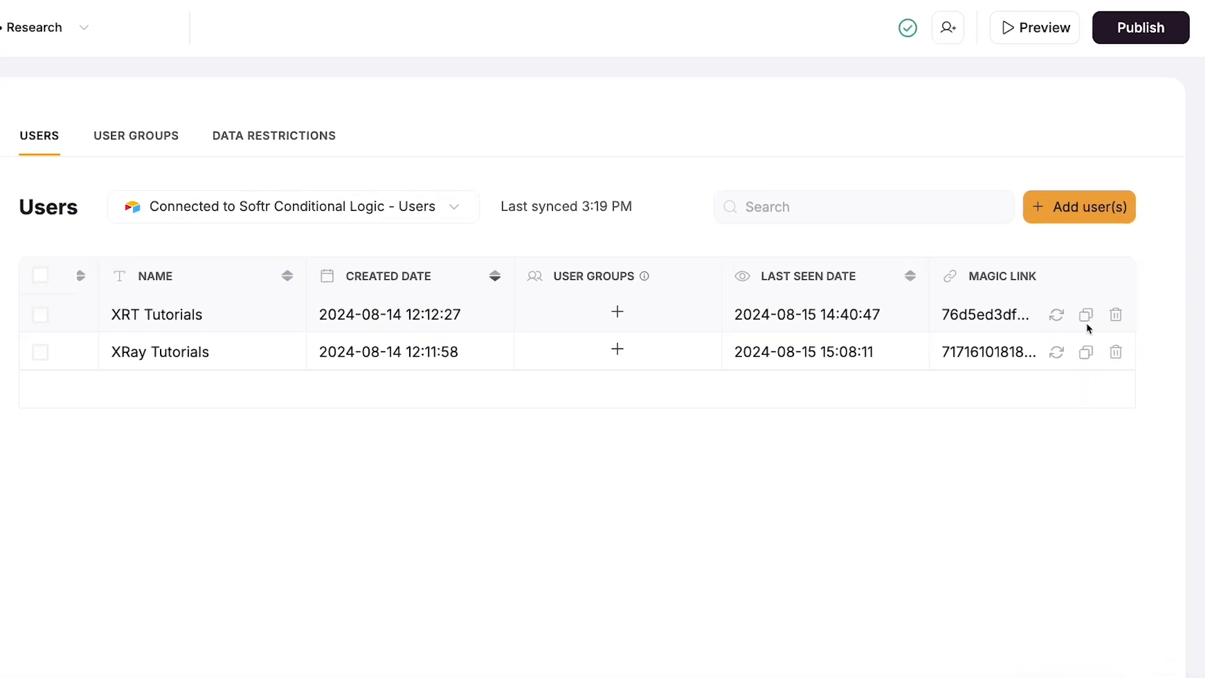
pyautogui.click(1073, 359)
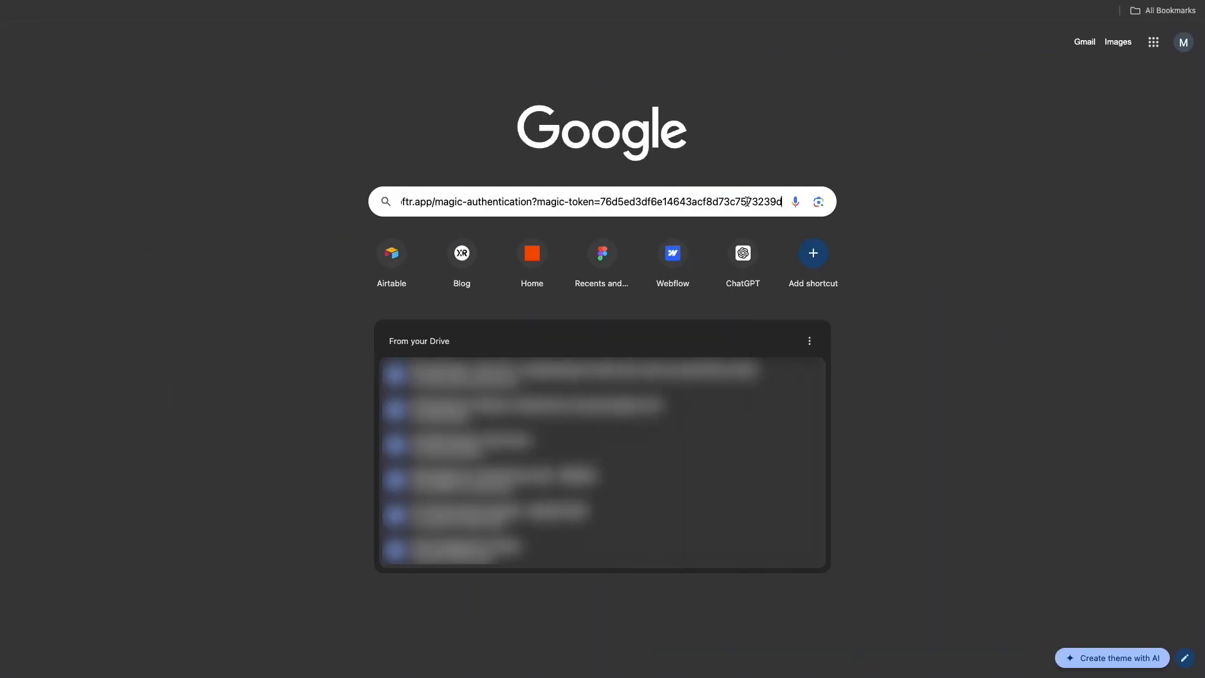
pyautogui.press('Return')
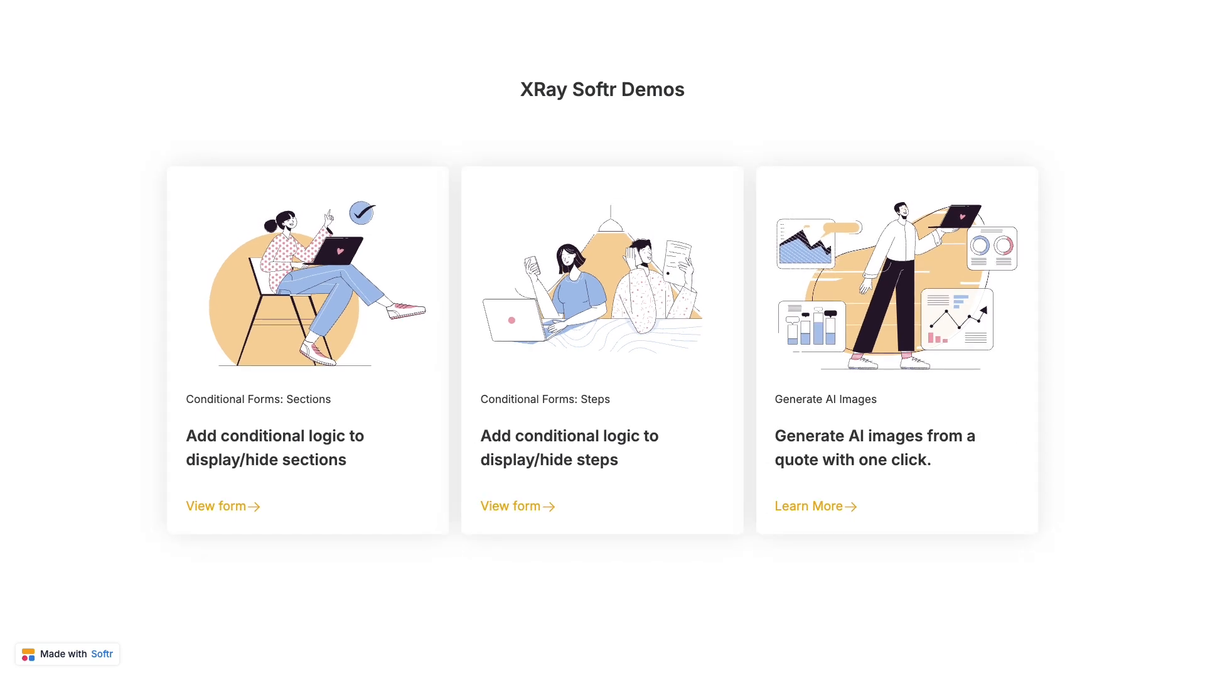
pyautogui.click(624, 442)
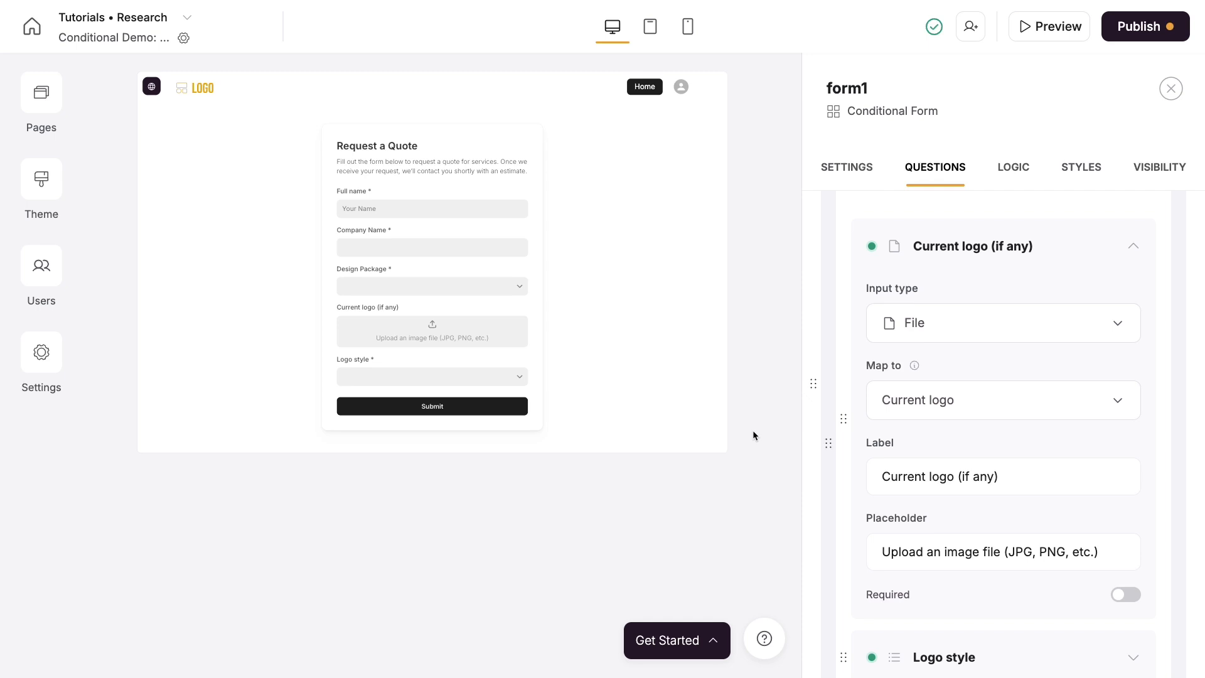
# Make the Current logo (if any) field required, and submit the live quote form with the Website and app design package.
pyautogui.click(1116, 594)
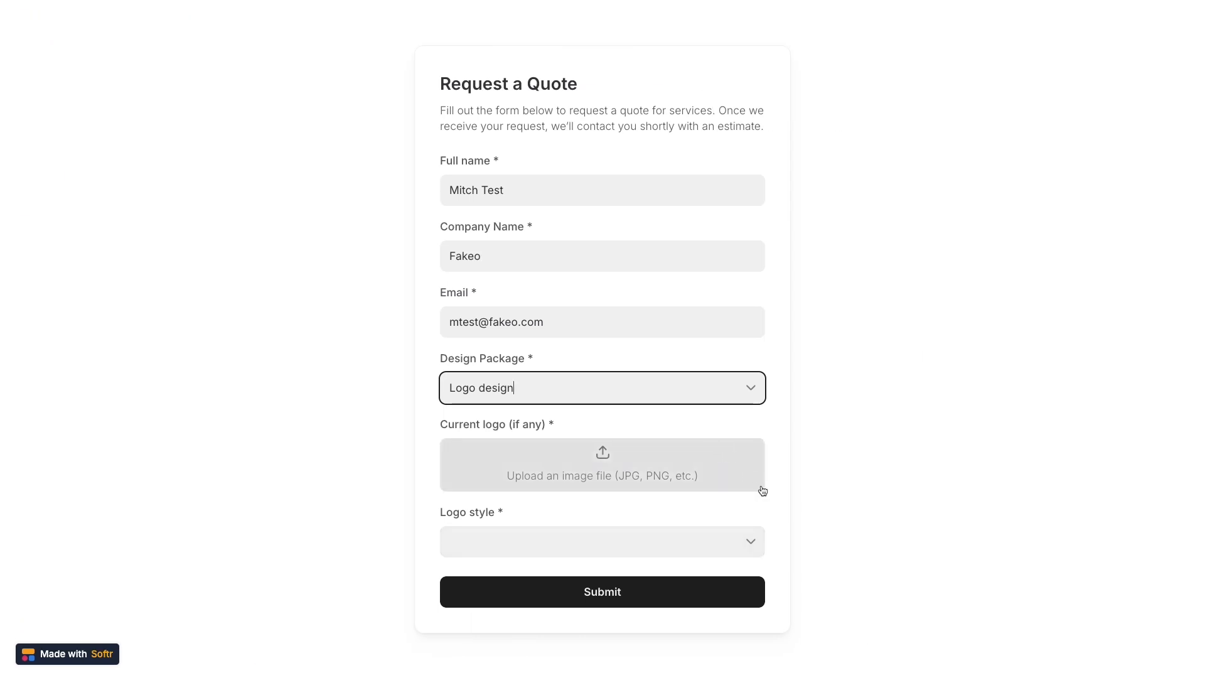
pyautogui.click(730, 386)
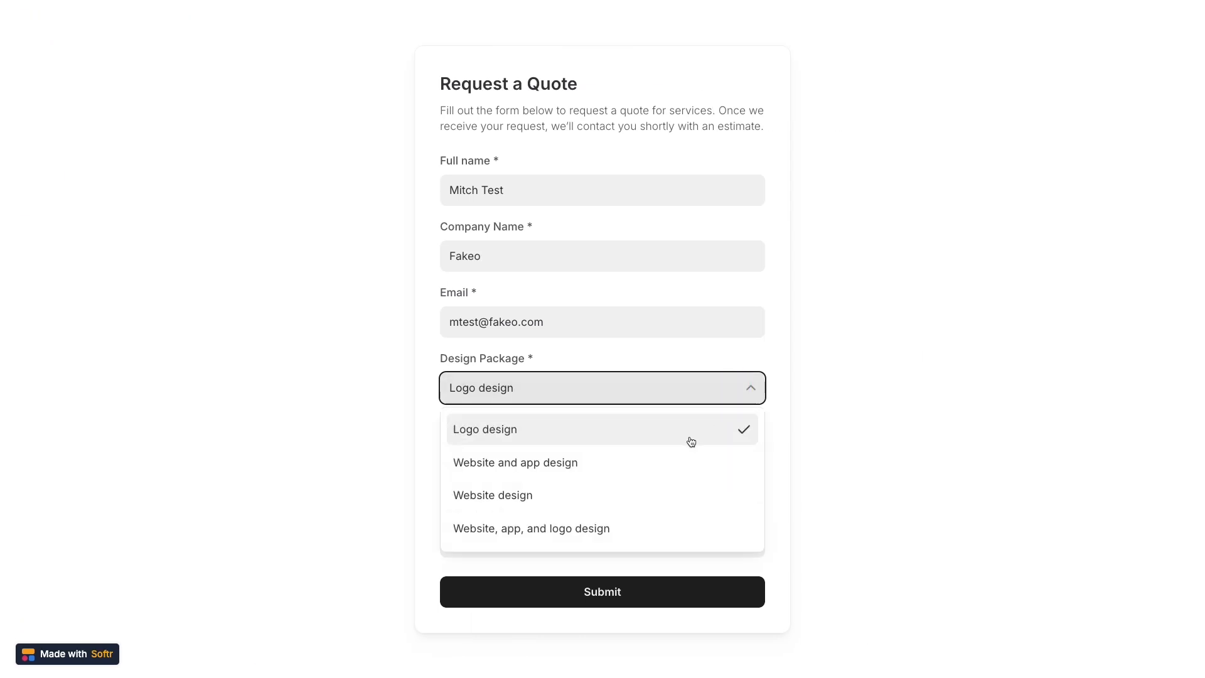
pyautogui.click(681, 462)
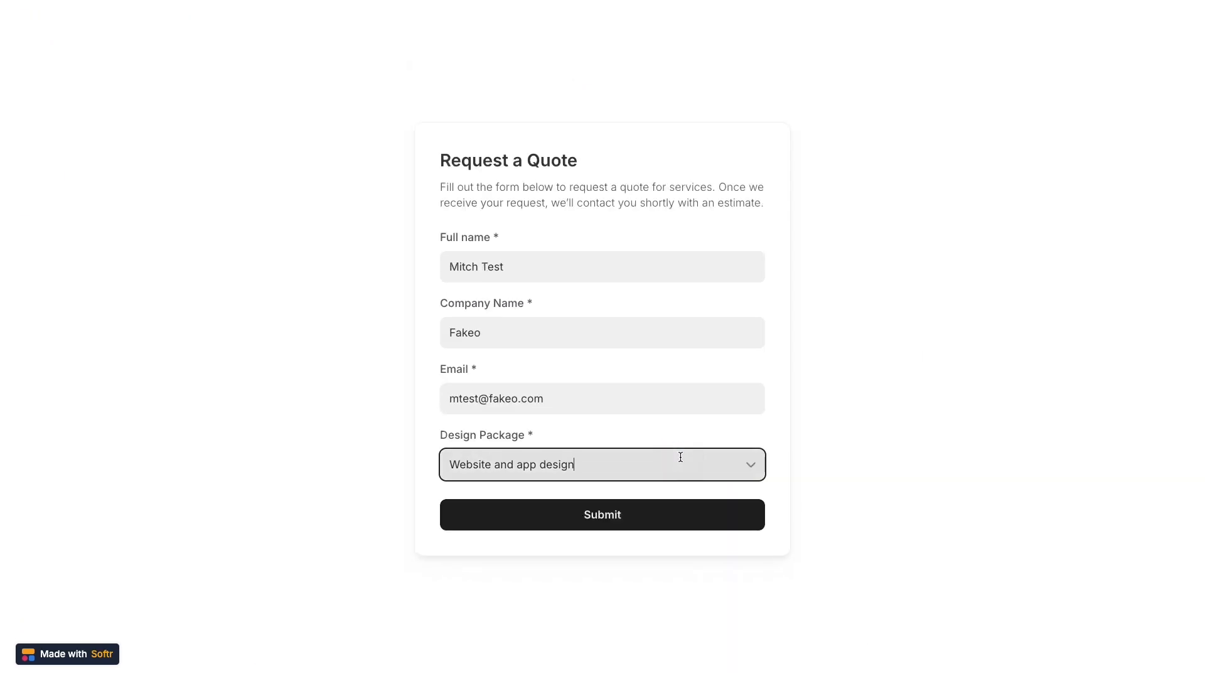
pyautogui.click(755, 522)
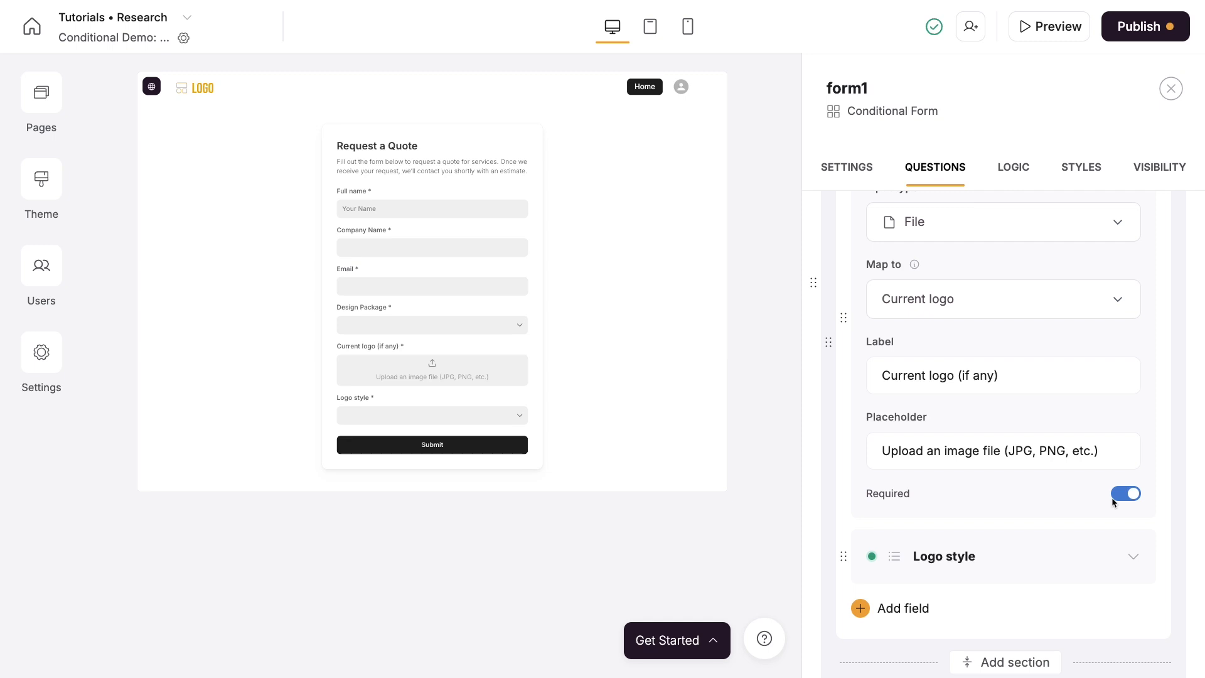
# Restrict the quote form so that a logged-in user can only submit once.
pyautogui.click(865, 172)
pyautogui.scroll(-7, 961, 345)
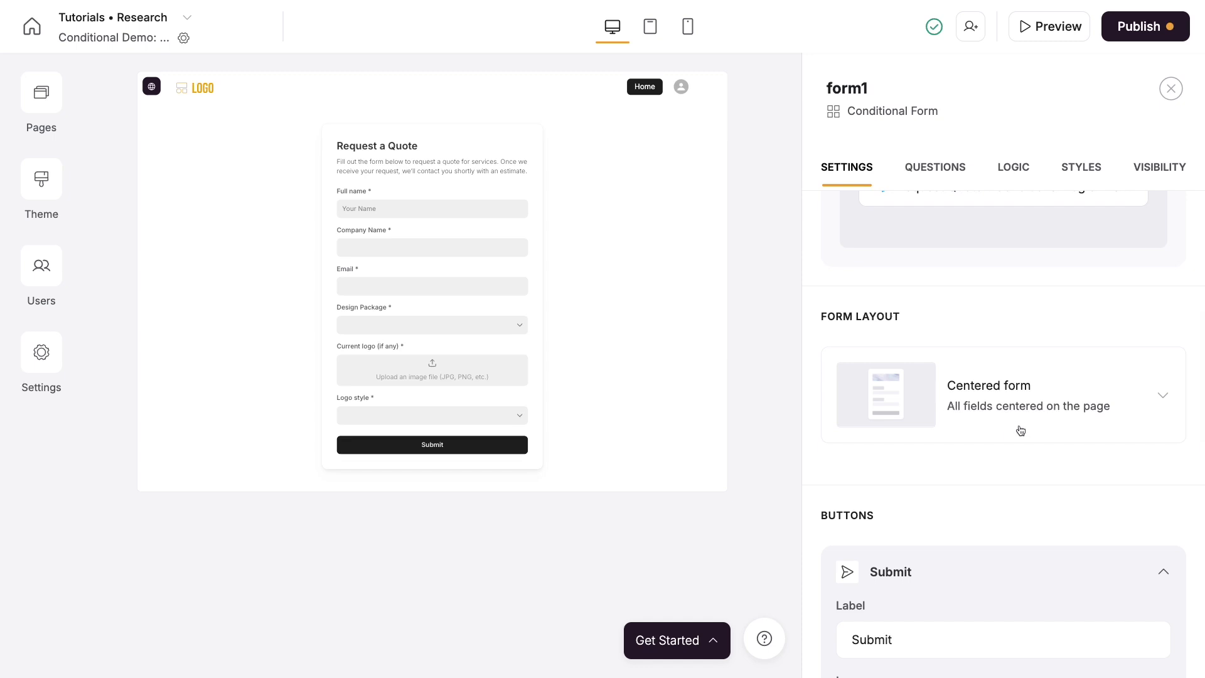
pyautogui.scroll(-8, 1020, 431)
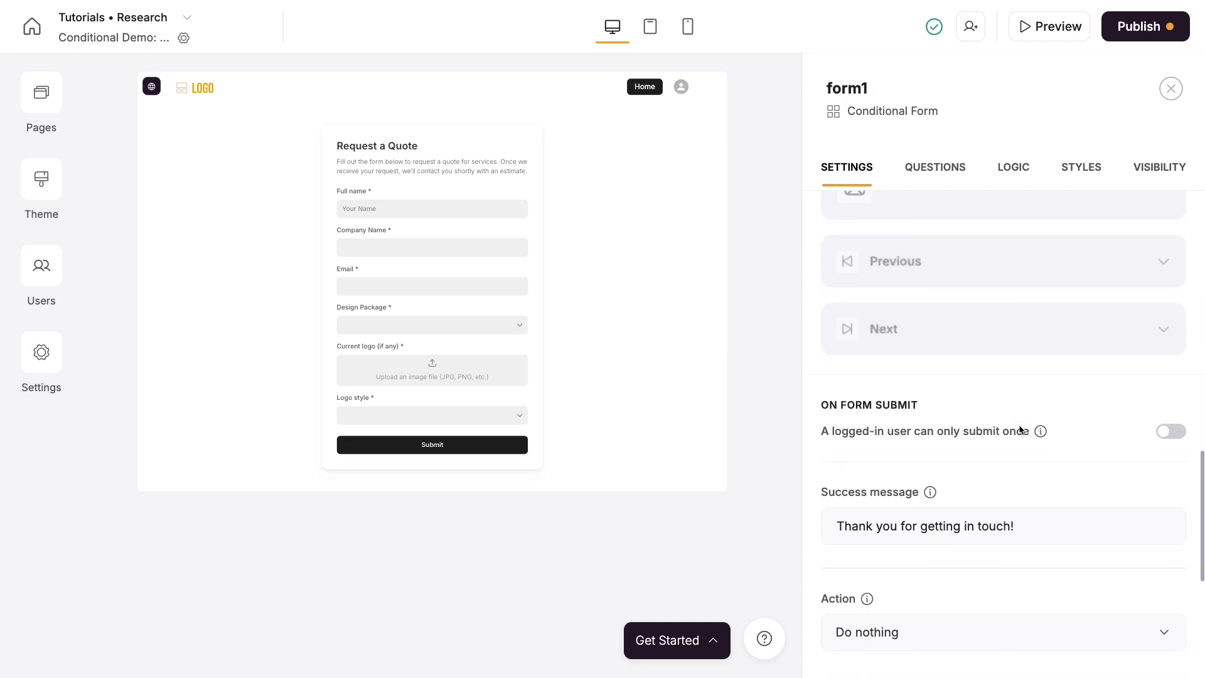
pyautogui.click(1172, 397)
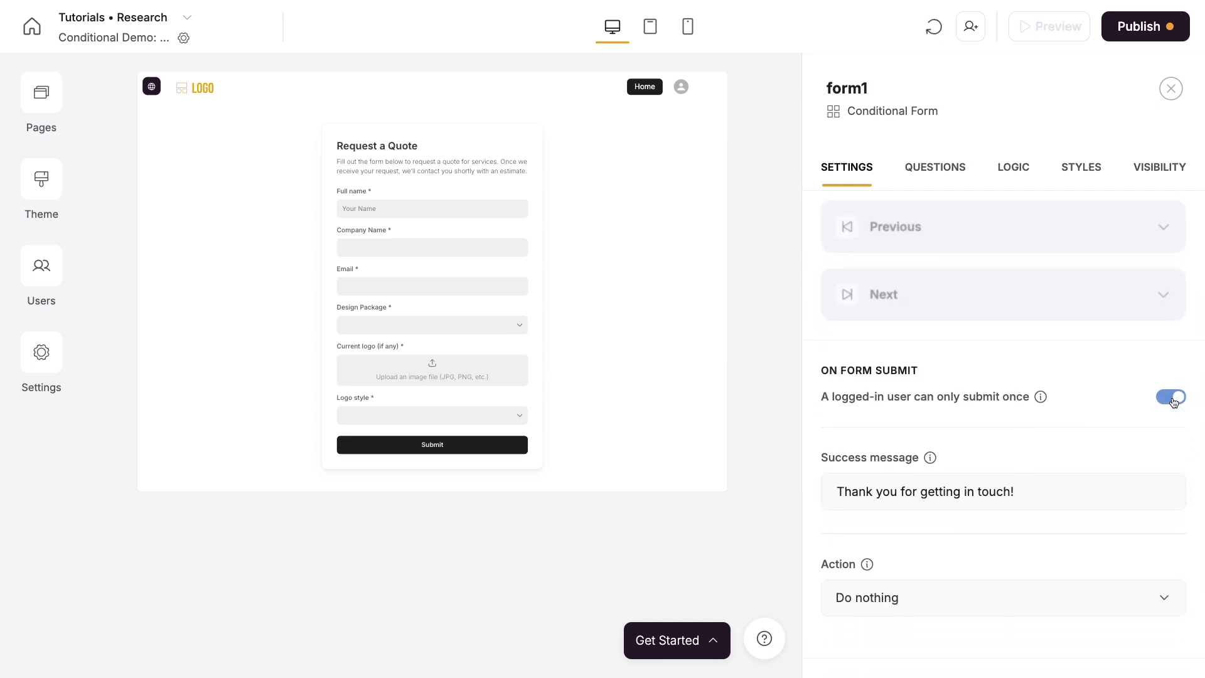
# Set the quote form's action after submission to Open page.
pyautogui.scroll(-5, 995, 393)
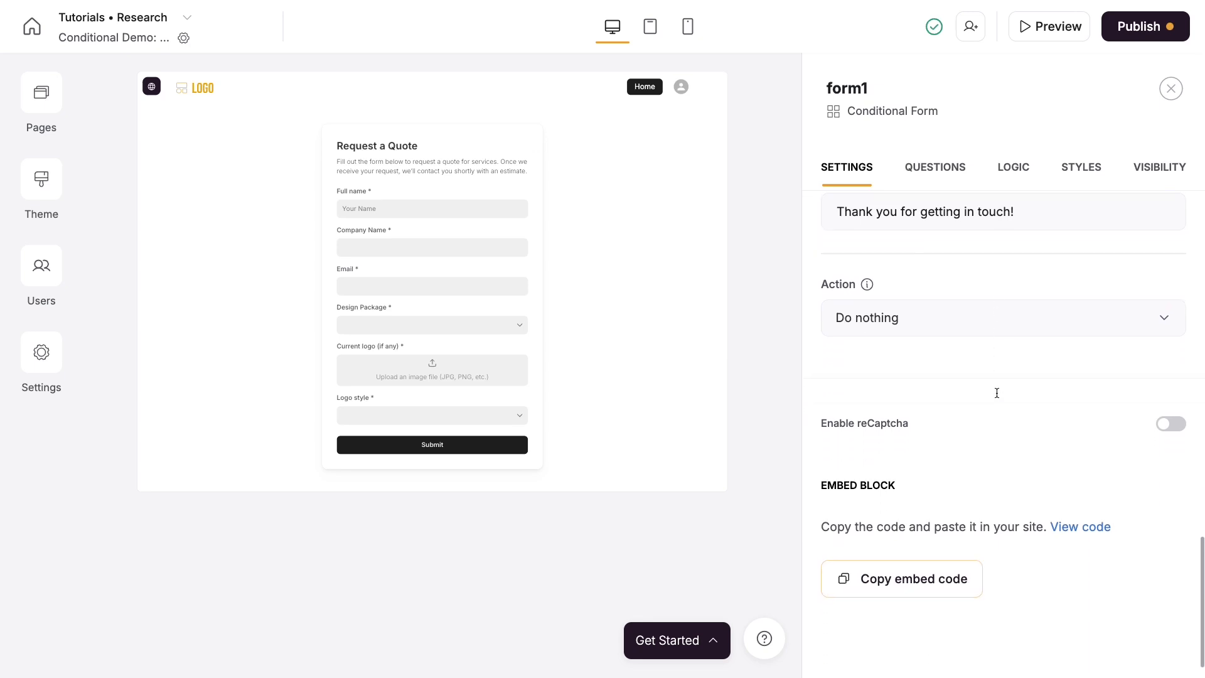
pyautogui.click(982, 324)
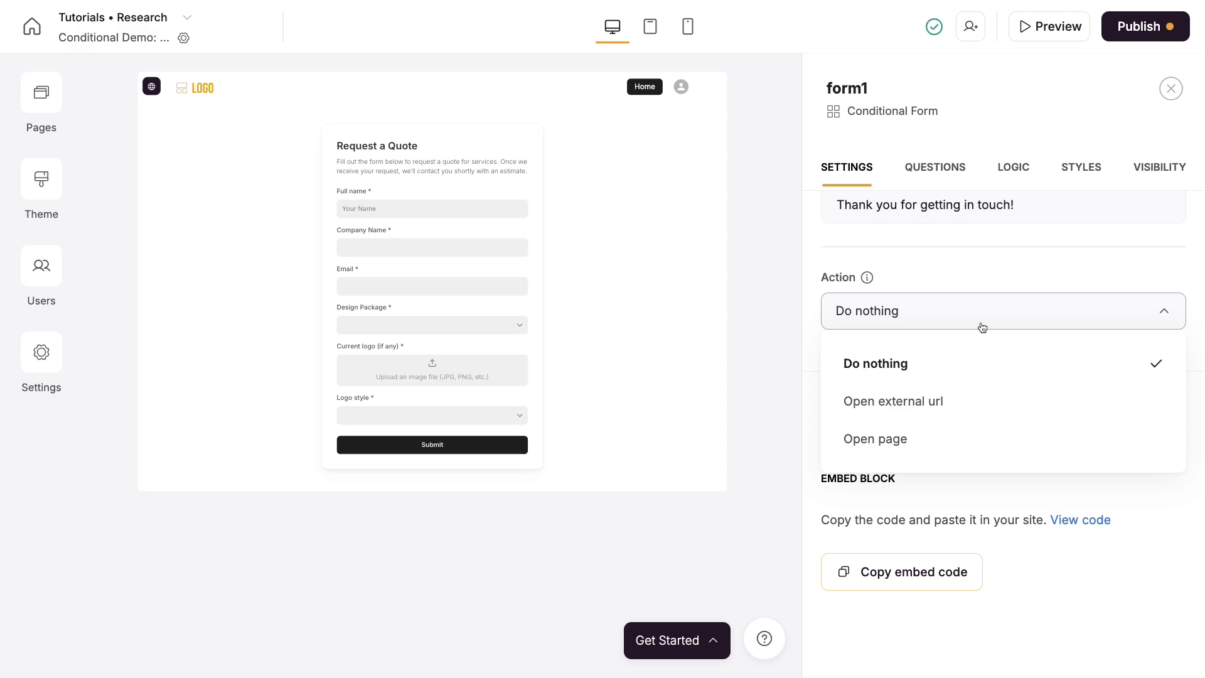
pyautogui.click(928, 446)
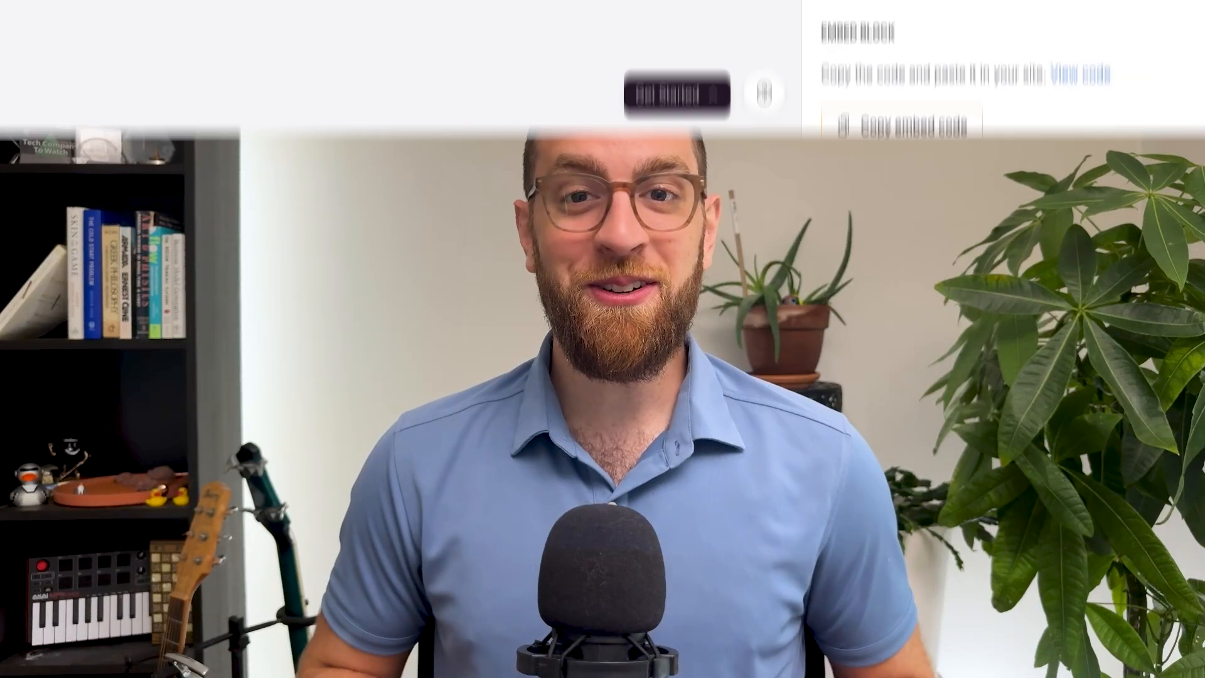